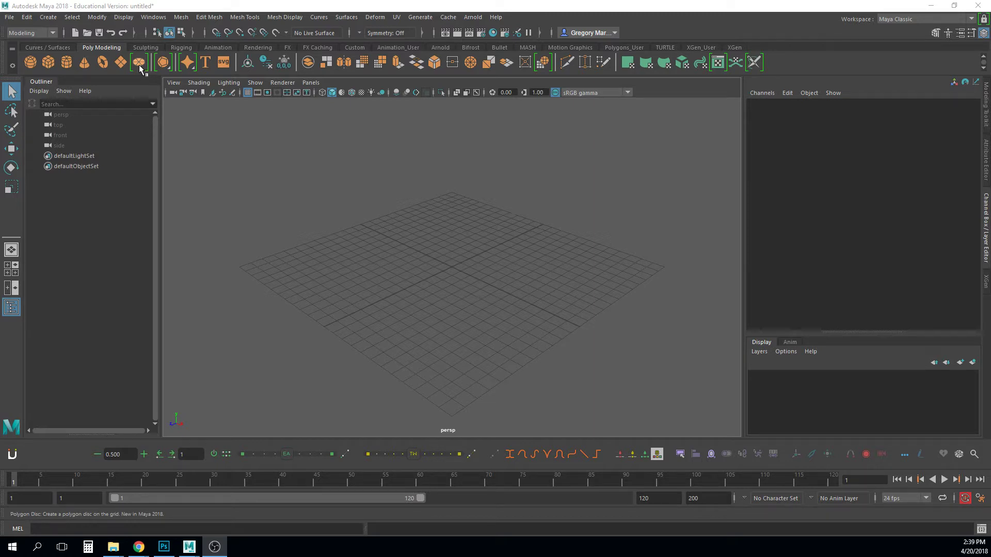
# Create a polygon disc at the centre of the grid
pyautogui.click(140, 63)
pyautogui.scroll(3, 462, 283)
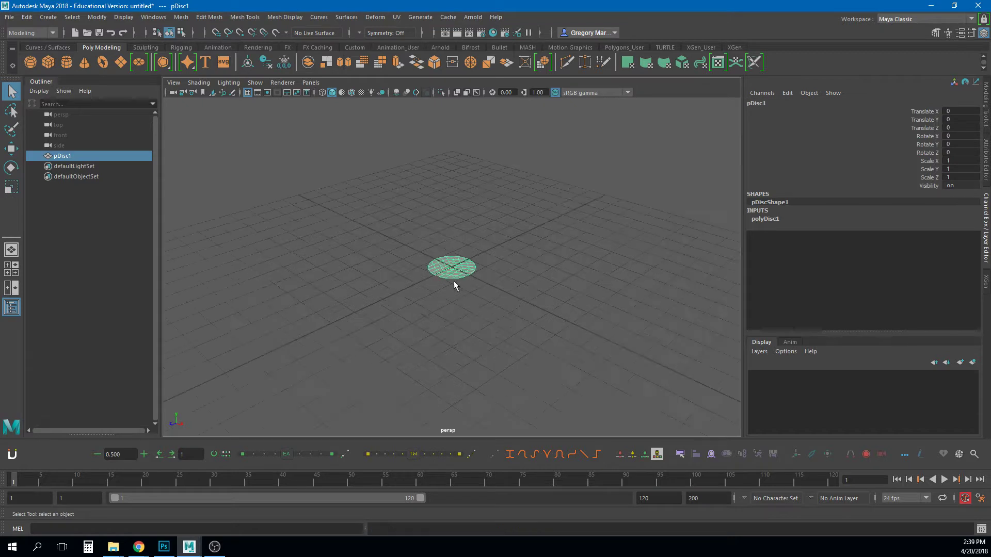
pyautogui.scroll(4, 454, 281)
pyautogui.scroll(2, 457, 283)
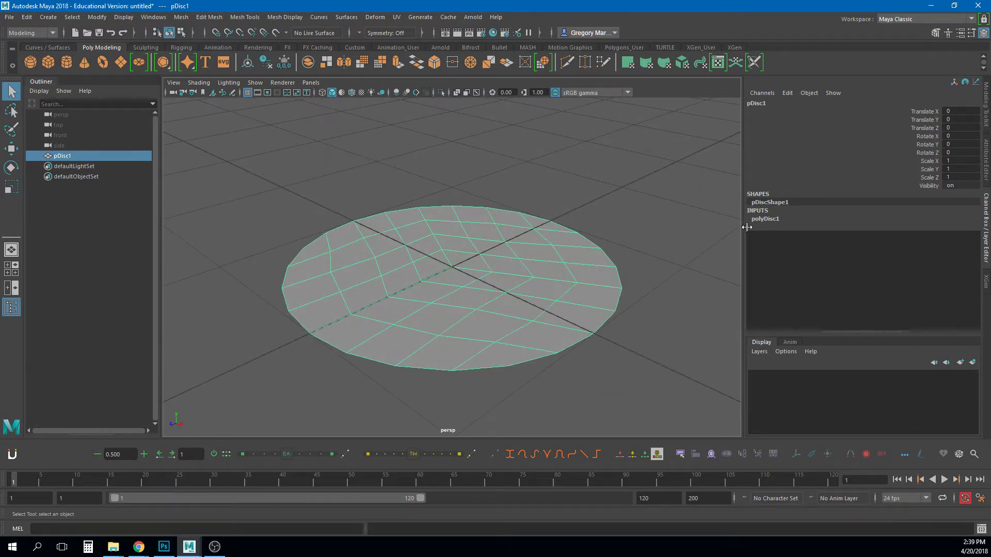
# Switch the disc's subdivision mode to Triangles and then to Pie
pyautogui.click(772, 220)
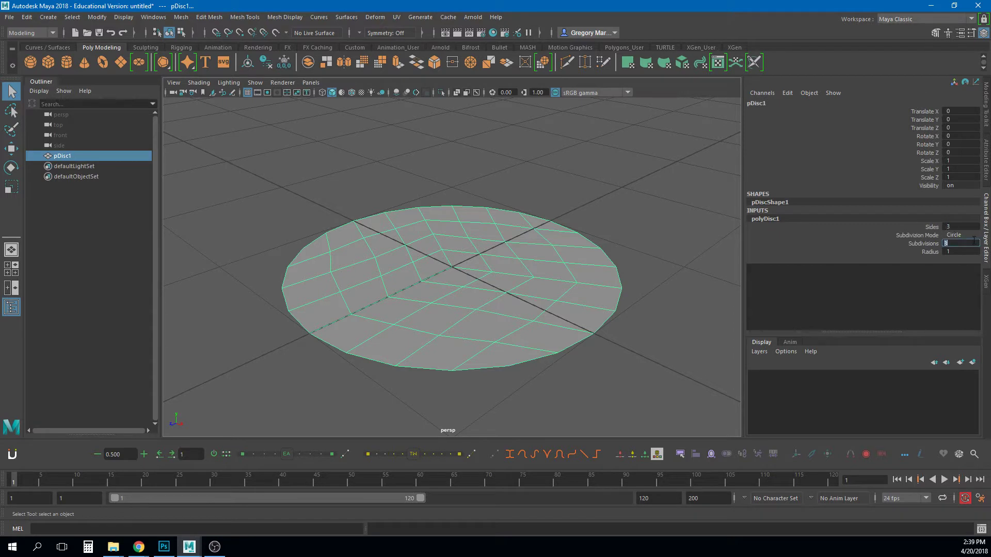
pyautogui.click(973, 236)
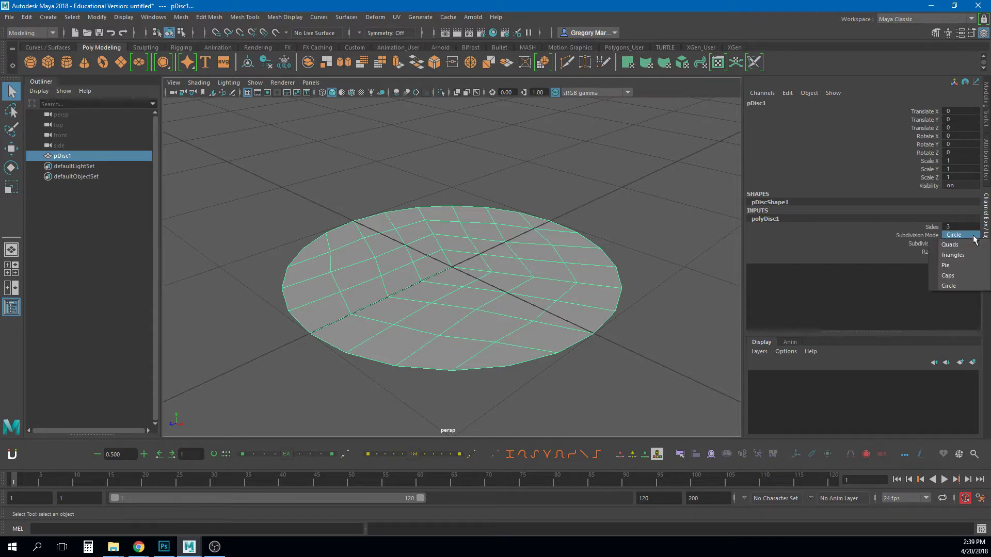
pyautogui.click(956, 255)
pyautogui.click(961, 237)
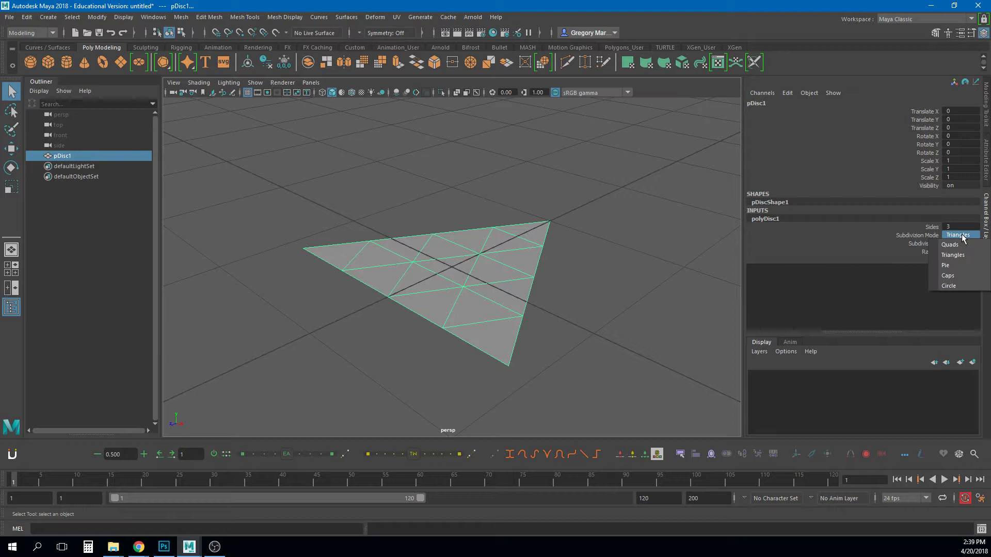
pyautogui.click(944, 265)
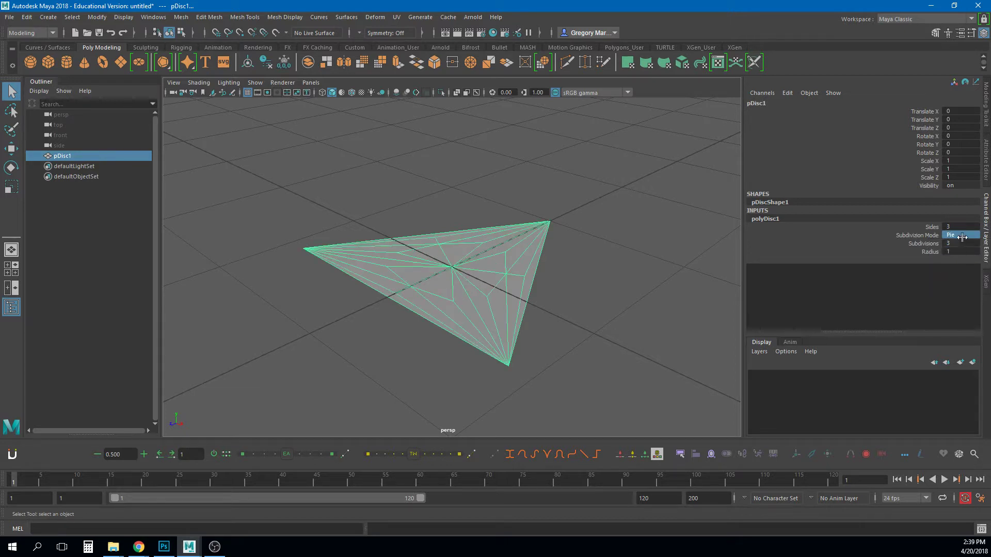
pyautogui.click(963, 237)
# Give the disc 16 sides and switch its subdivision mode to Triangles, then to Caps
pyautogui.click(929, 227)
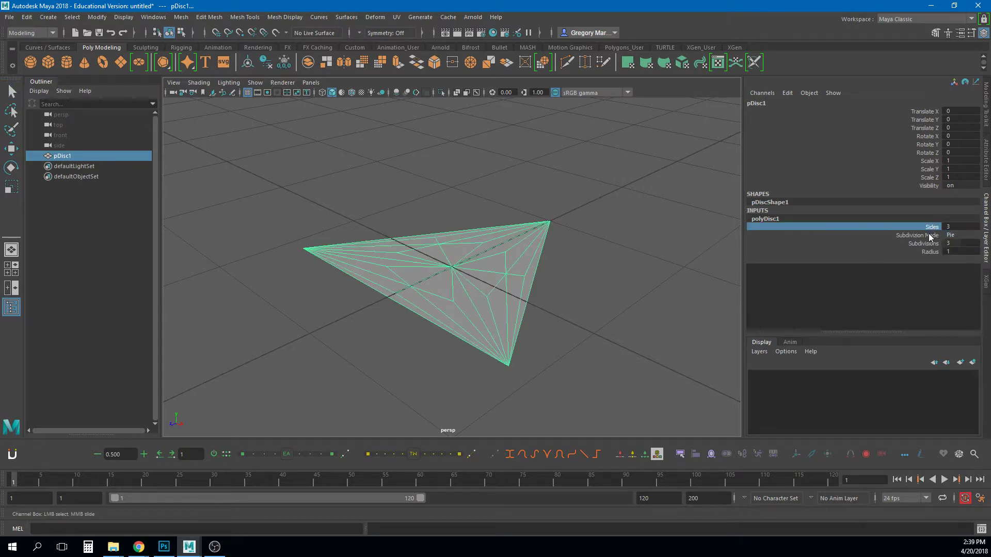
pyautogui.moveTo(519, 329); pyautogui.dragTo(613, 323, button='middle')
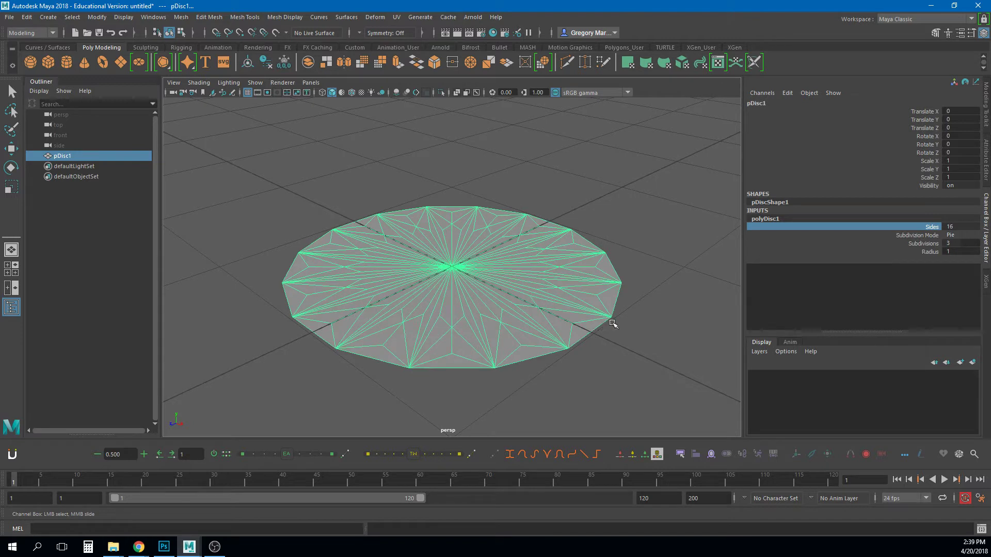
pyautogui.click(949, 235)
pyautogui.click(952, 251)
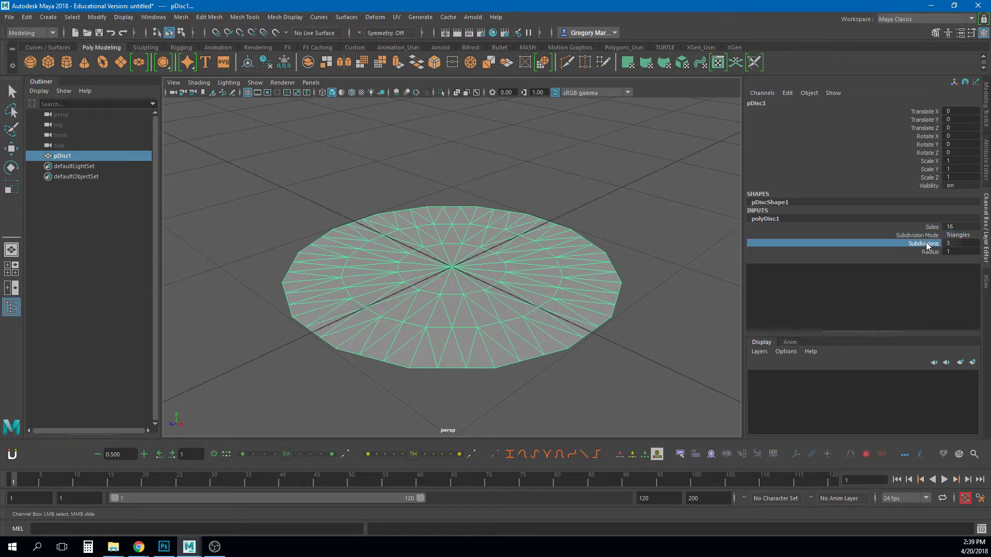
pyautogui.click(955, 227)
pyautogui.click(953, 235)
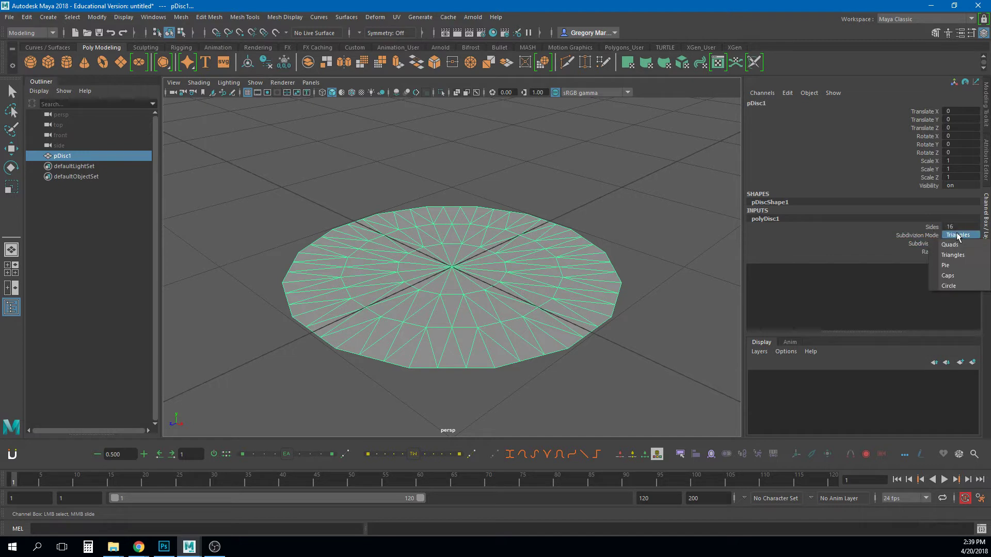
pyautogui.click(949, 276)
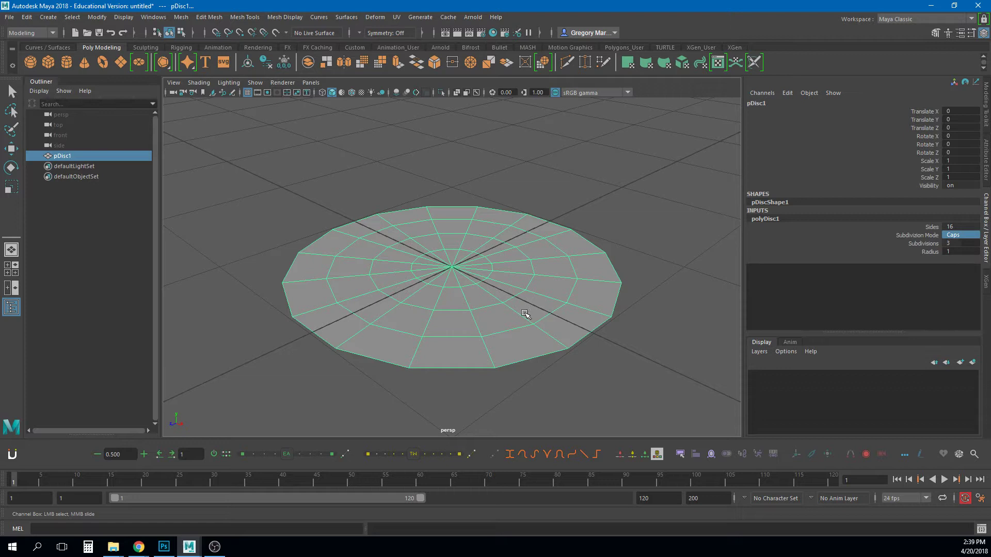
pyautogui.scroll(-2, 439, 284)
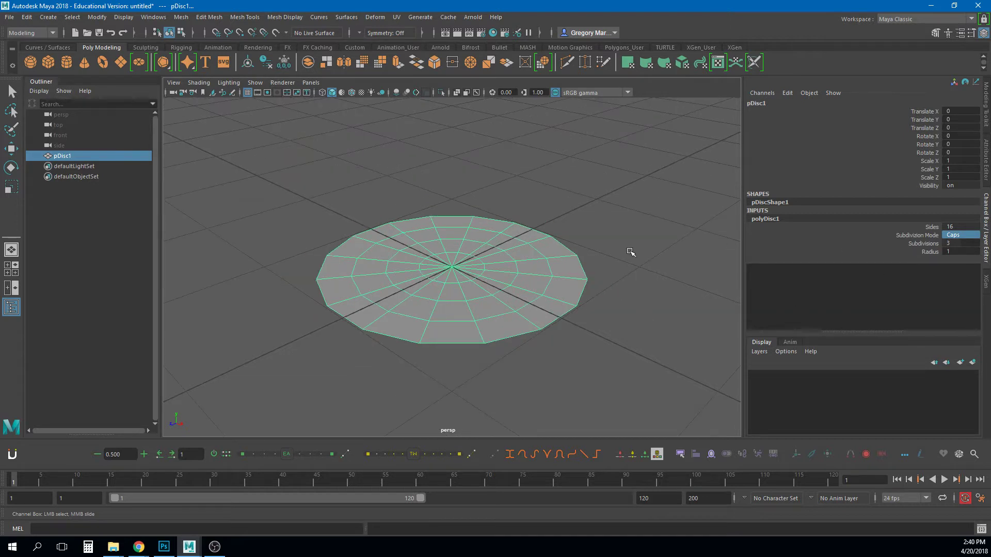
# Create a polygon cylinder and move it off the disc along Z to about -2.689
pyautogui.click(66, 62)
pyautogui.press('w')
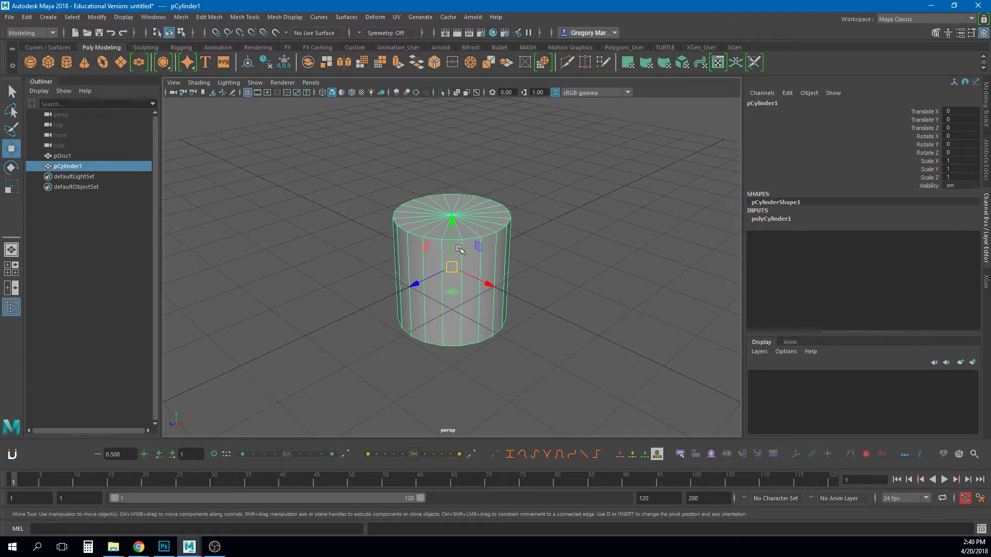
pyautogui.moveTo(431, 276); pyautogui.dragTo(529, 236)
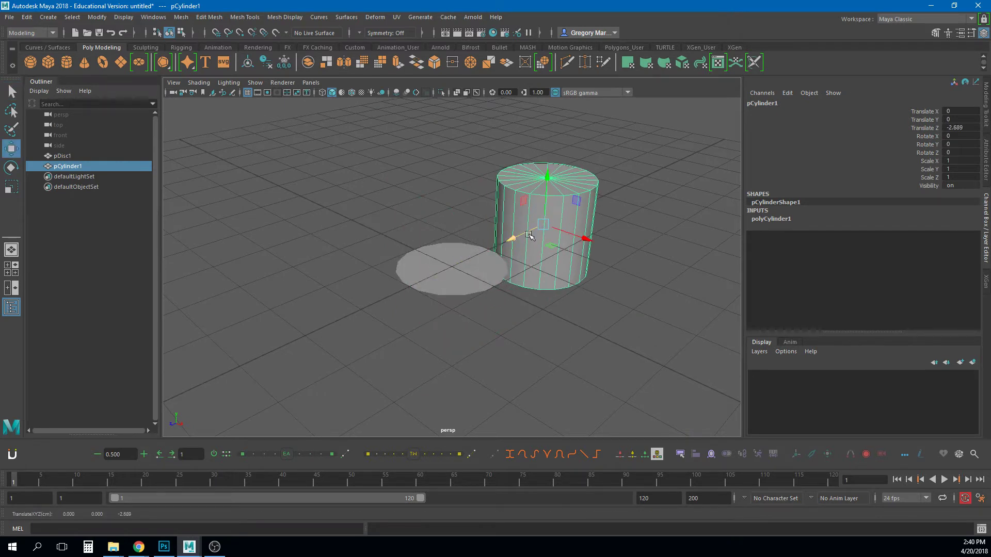
# Set the cylinder's cap subdivisions to 12 and its axis subdivisions to 40
pyautogui.click(770, 218)
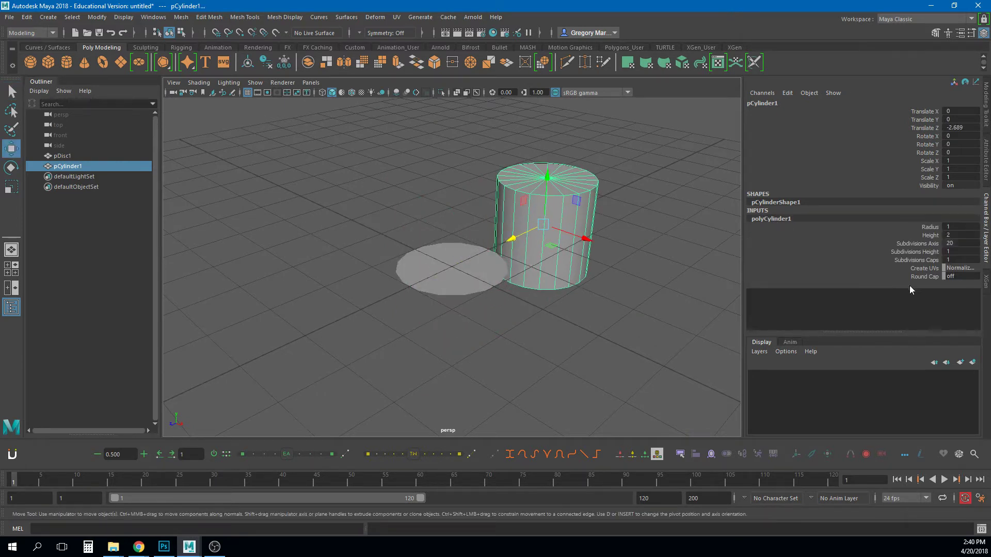
pyautogui.click(924, 252)
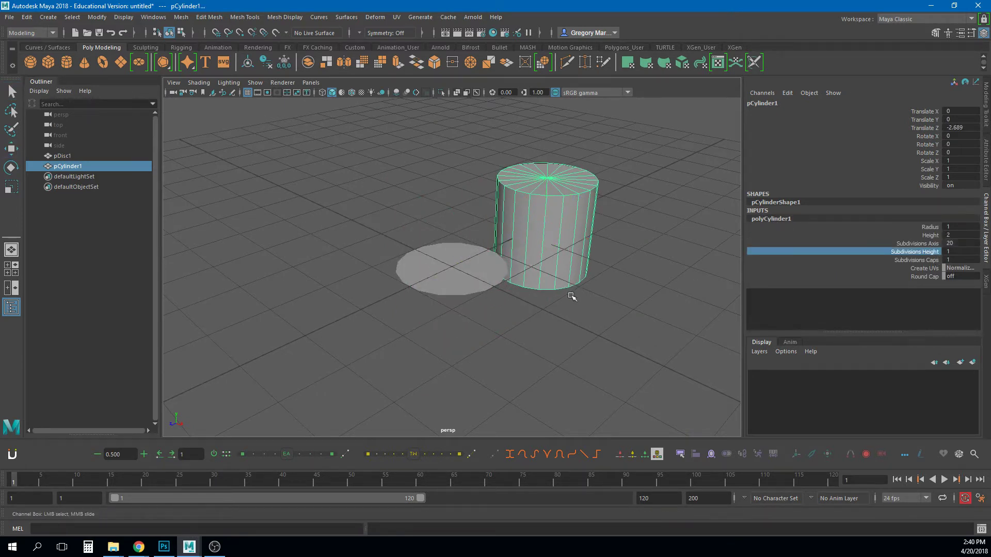
pyautogui.click(924, 261)
pyautogui.moveTo(601, 297); pyautogui.dragTo(656, 295, button='middle')
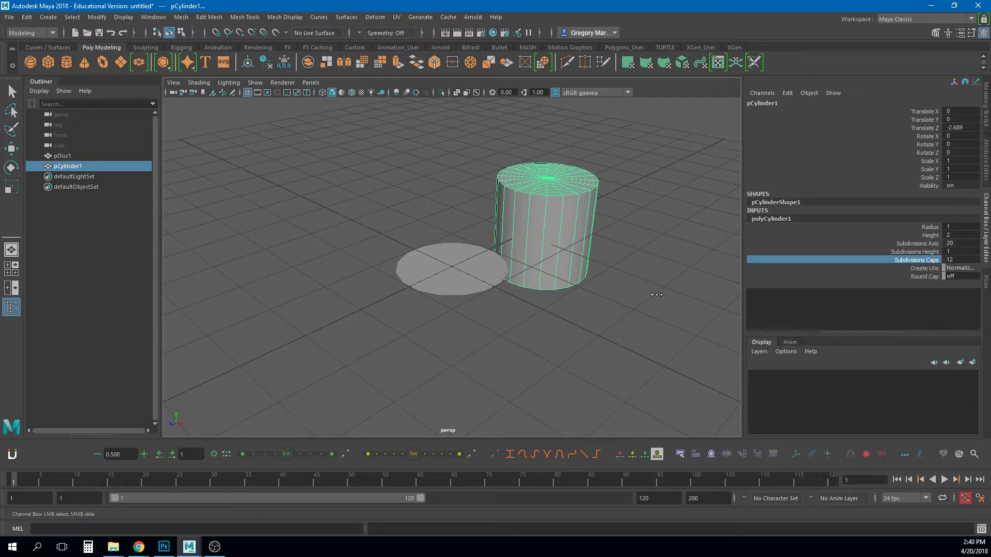
pyautogui.click(929, 246)
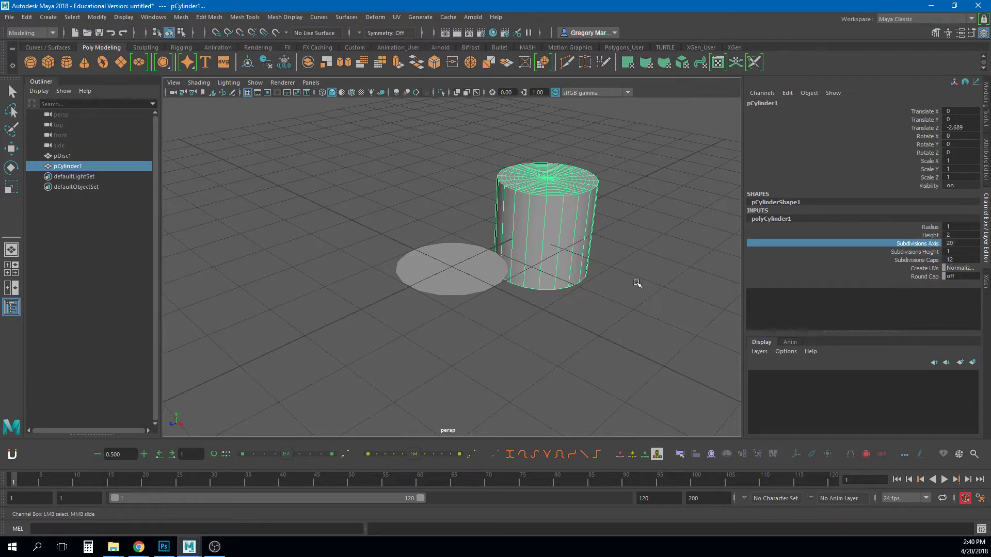
pyautogui.moveTo(540, 307); pyautogui.dragTo(640, 306, button='middle')
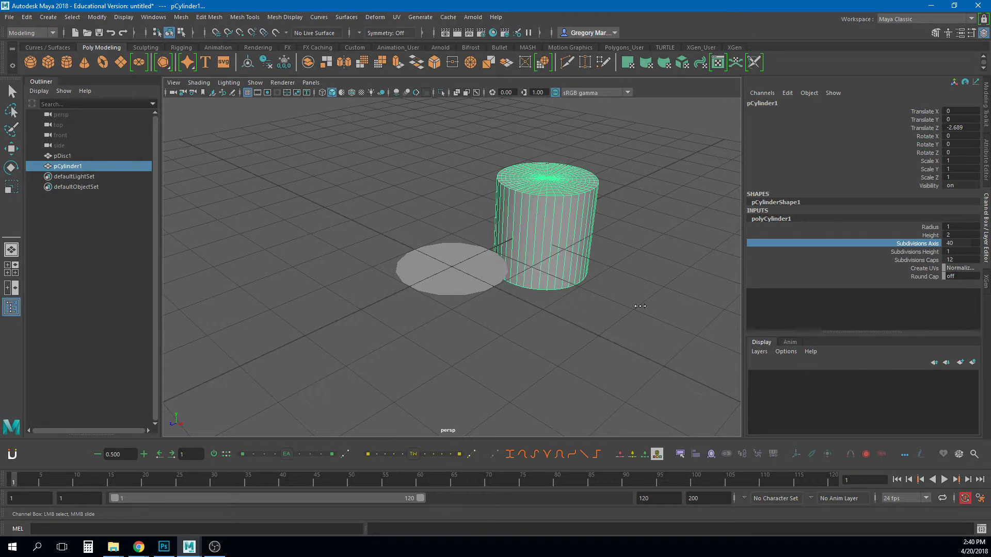
# Delete the polygon disc
pyautogui.click(465, 285)
pyautogui.press('w')
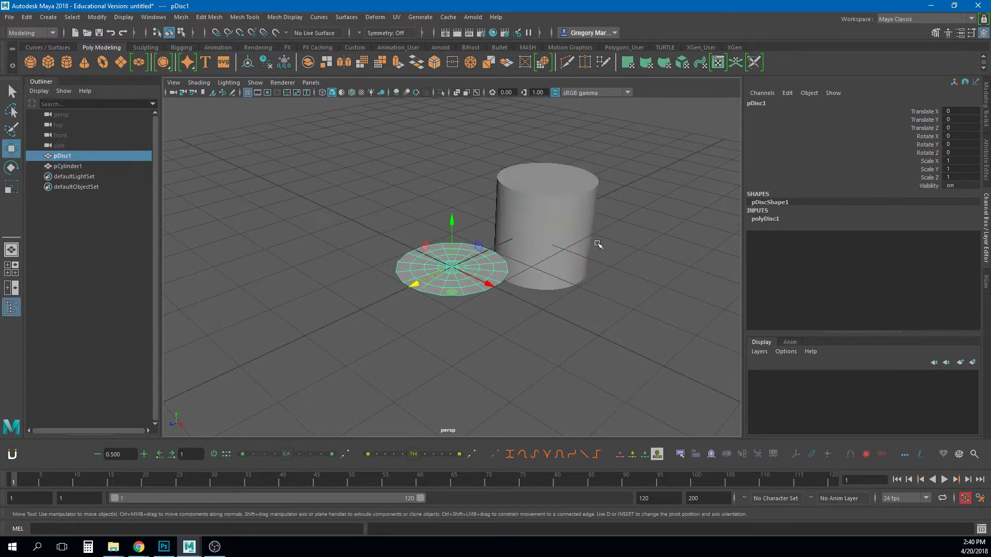
pyautogui.press('Delete')
# Set the cylinder's Translate Z to 0 to place it back at the origin
pyautogui.click(522, 250)
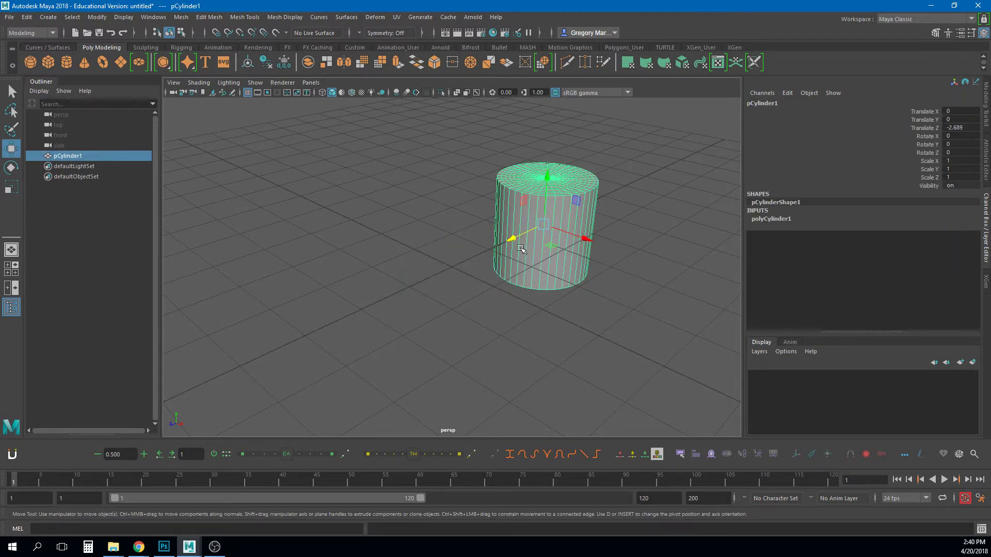
pyautogui.click(964, 129)
pyautogui.write('0')
pyautogui.press('Return')
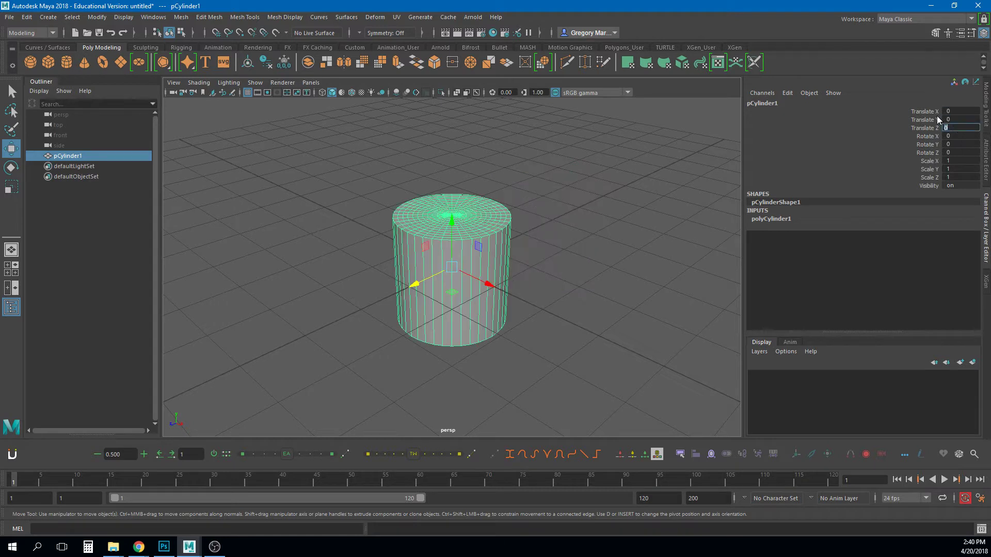
# Delete the cylinder's side and bottom faces, keep only the top cap, and return to object mode
pyautogui.scroll(5, 516, 299)
pyautogui.scroll(-2, 428, 304)
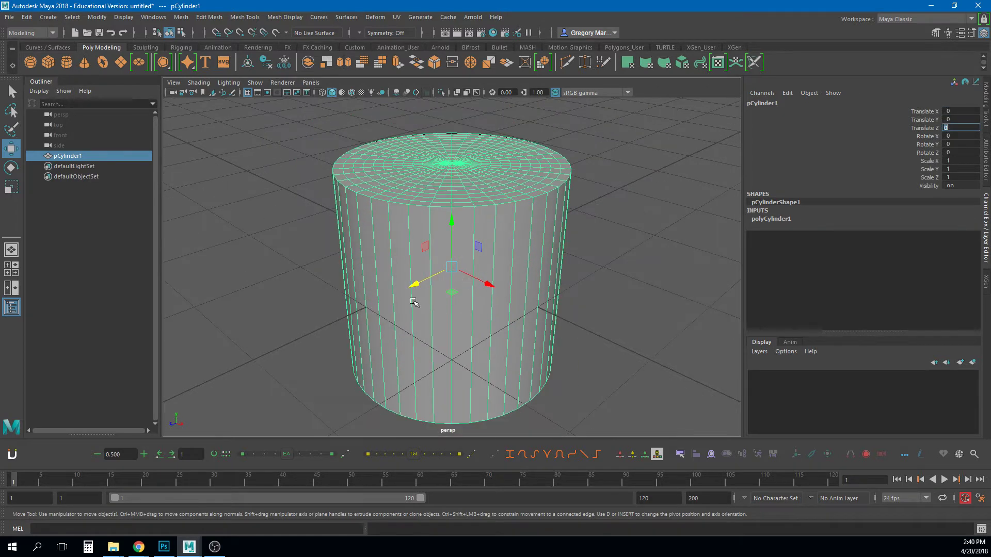
pyautogui.rightClick(422, 308)
pyautogui.click(420, 278)
pyautogui.moveTo(303, 265); pyautogui.dragTo(746, 490)
pyautogui.press('Delete')
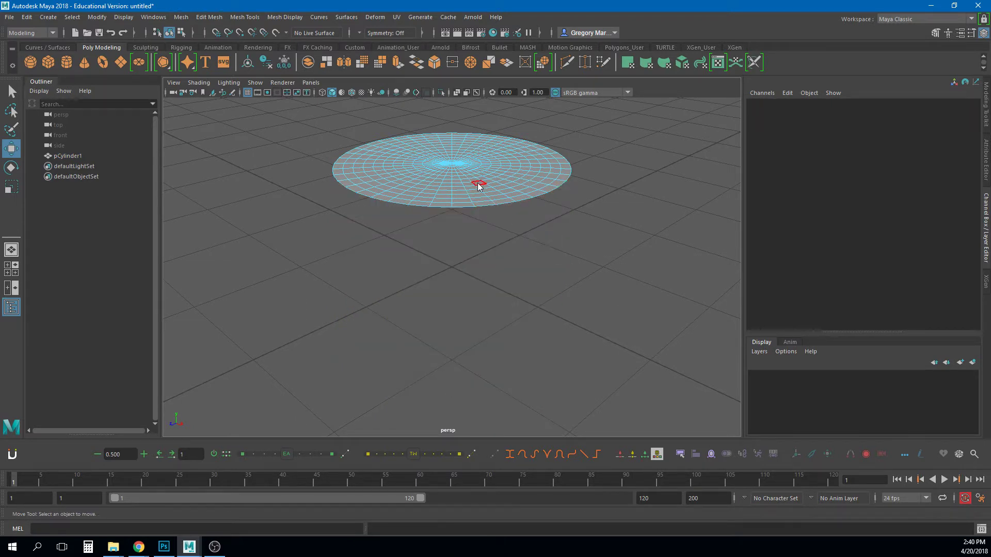
pyautogui.moveTo(476, 184); pyautogui.dragTo(514, 172, button='right')
# Delete the faces around the centre of the cap to open a hole in it
pyautogui.keyDown('alt'); pyautogui.moveTo(514, 172); pyautogui.dragTo(455, 235); pyautogui.keyUp('alt')
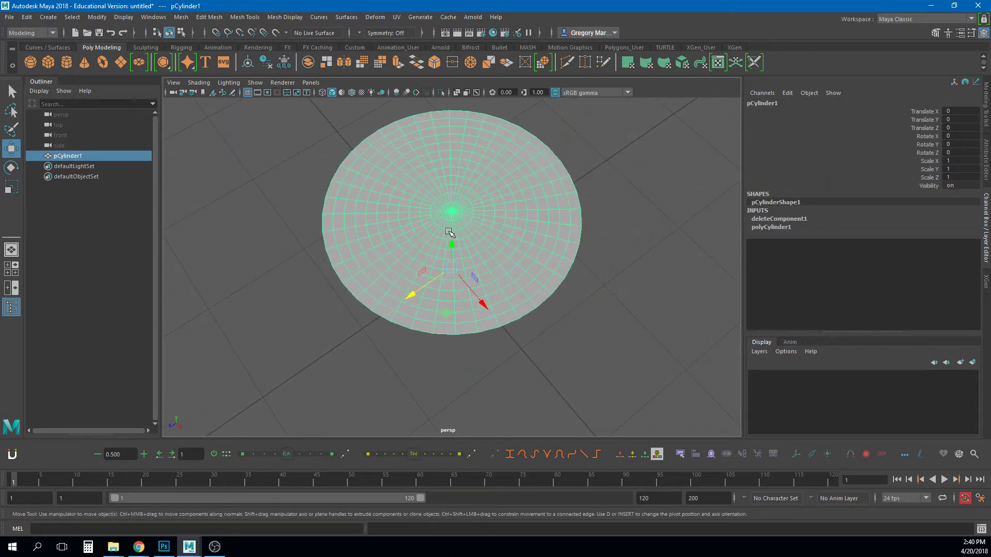
pyautogui.keyDown('alt'); pyautogui.moveTo(455, 235); pyautogui.dragTo(498, 244, button='right'); pyautogui.keyUp('alt')
pyautogui.keyDown('alt'); pyautogui.moveTo(498, 243); pyautogui.dragTo(454, 260); pyautogui.keyUp('alt')
pyautogui.moveTo(454, 260); pyautogui.dragTo(462, 279, button='right')
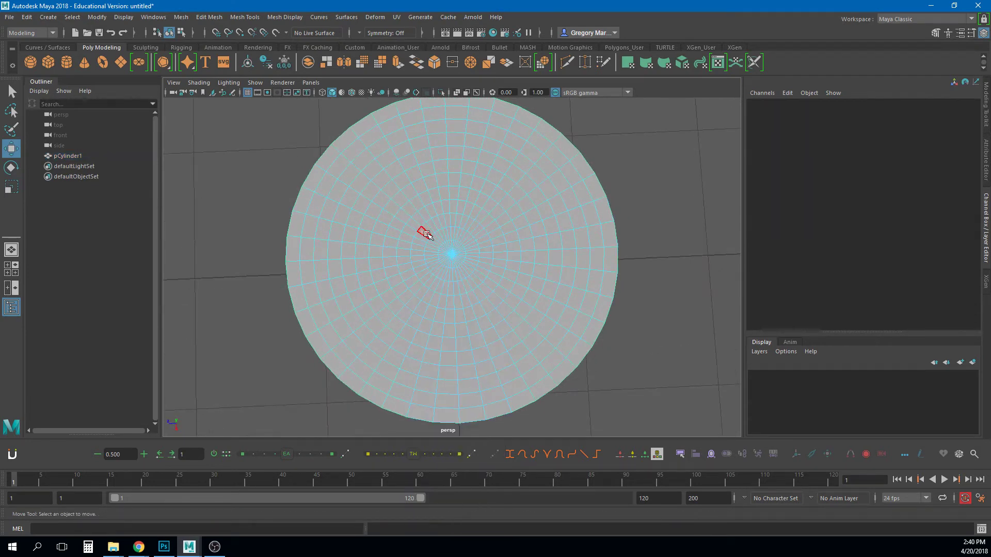
pyautogui.moveTo(423, 232); pyautogui.dragTo(482, 278)
pyautogui.press('Delete')
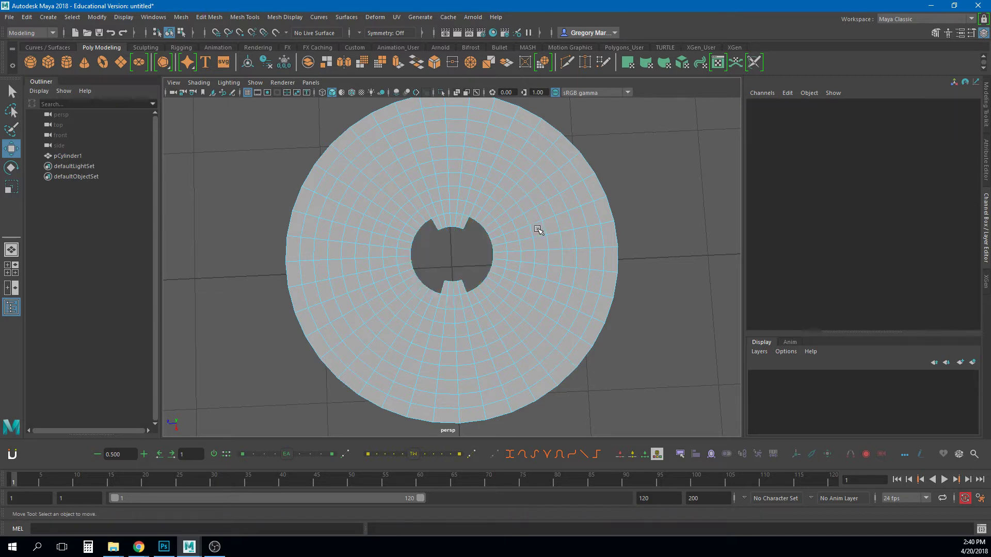
# Delete the leftover faces protruding into the hole so its edge is round, and return to object mode
pyautogui.moveTo(433, 224); pyautogui.dragTo(472, 237)
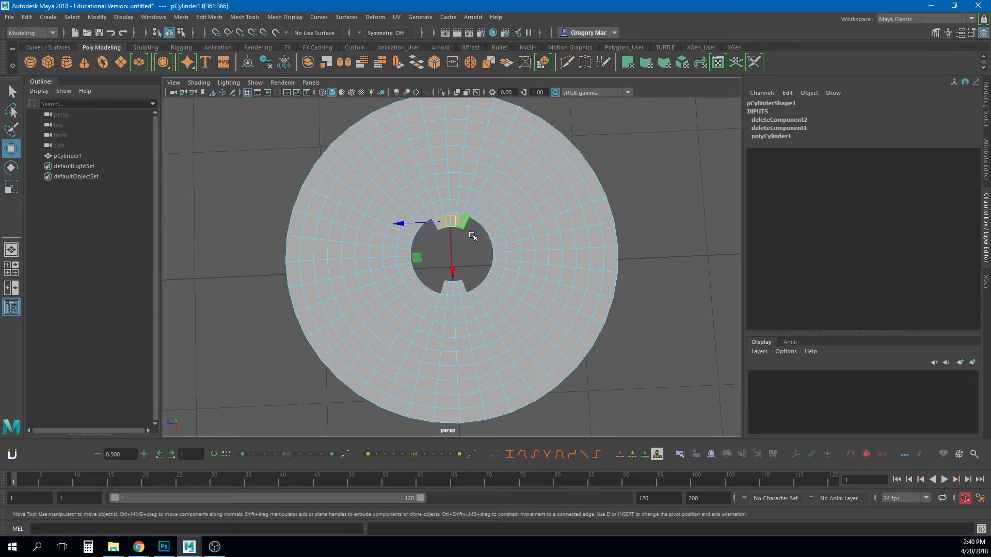
pyautogui.press('Delete')
pyautogui.moveTo(439, 273); pyautogui.dragTo(475, 249)
pyautogui.press('Delete')
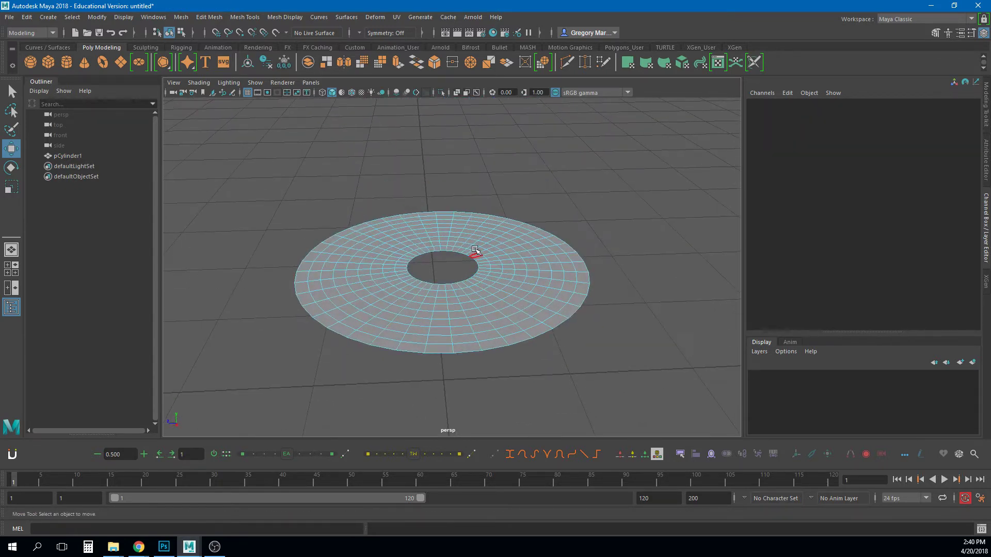
pyautogui.moveTo(491, 249); pyautogui.dragTo(542, 236, button='right')
# Center the pivot of the flat ring
pyautogui.keyDown('alt'); pyautogui.moveTo(399, 327); pyautogui.dragTo(441, 358); pyautogui.keyUp('alt')
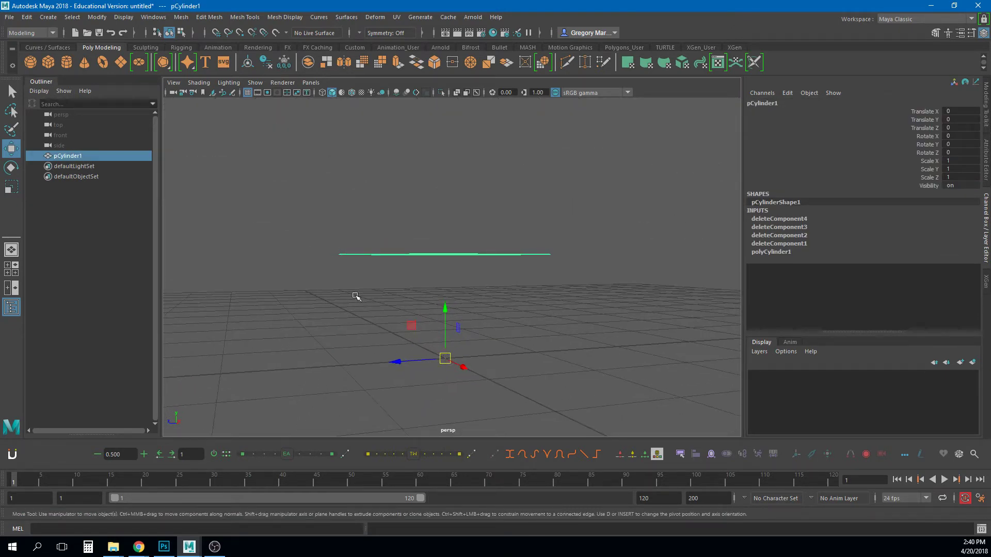
pyautogui.click(97, 17)
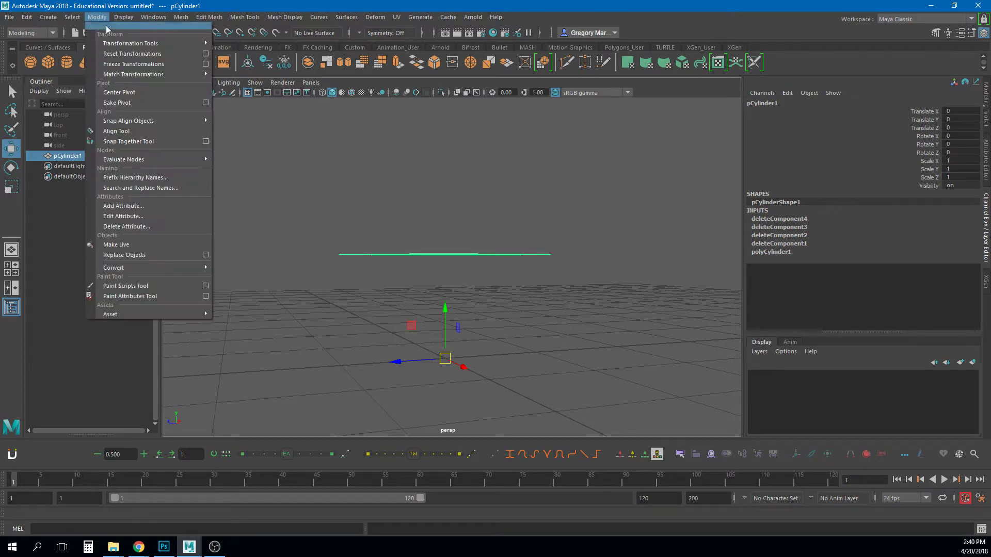
pyautogui.click(120, 95)
# Scale the ring up uniformly to about 2.044
pyautogui.keyDown('alt'); pyautogui.moveTo(470, 232); pyautogui.dragTo(609, 306); pyautogui.keyUp('alt')
pyautogui.press('r')
pyautogui.scroll(-5, 609, 307)
pyautogui.moveTo(467, 289)
pyautogui.keyDown('alt'); pyautogui.mouseDown()
pyautogui.moveTo(467, 279)
pyautogui.moveTo(470, 288)
pyautogui.mouseUp(); pyautogui.keyUp('alt')
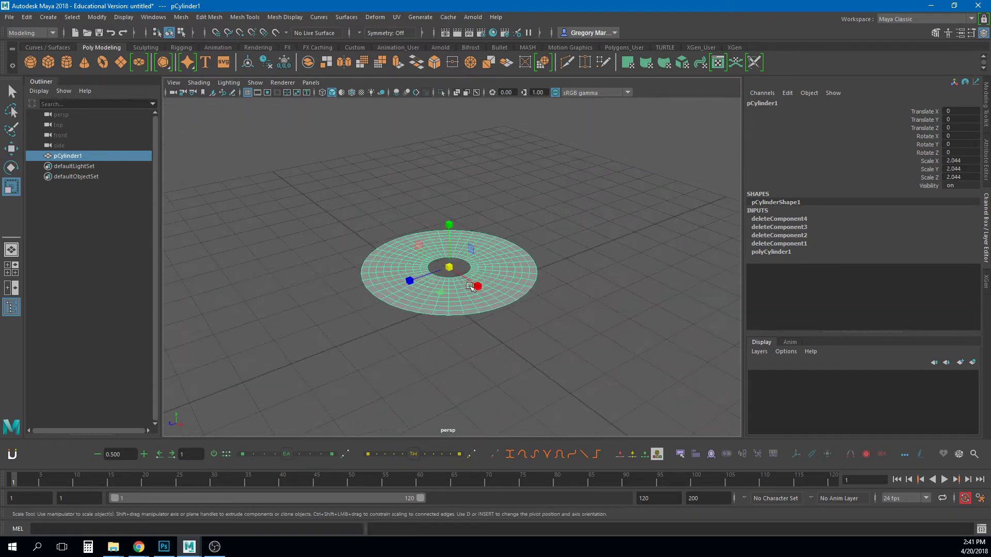
pyautogui.keyDown('alt'); pyautogui.moveTo(471, 288); pyautogui.dragTo(503, 282, button='right'); pyautogui.keyUp('alt')
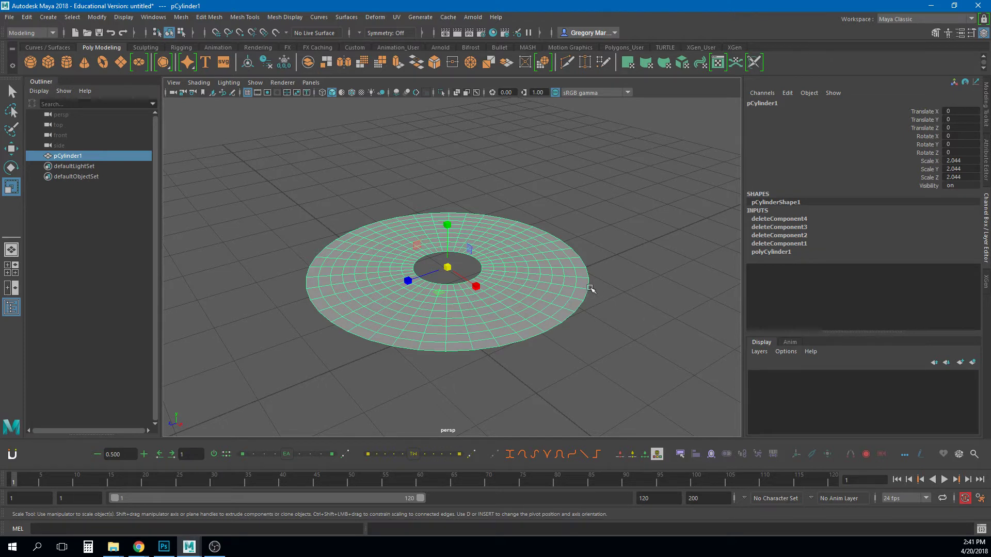
# Delete the ring's construction history and freeze its transformations
pyautogui.moveTo(527, 267); pyautogui.dragTo(547, 261, button='right')
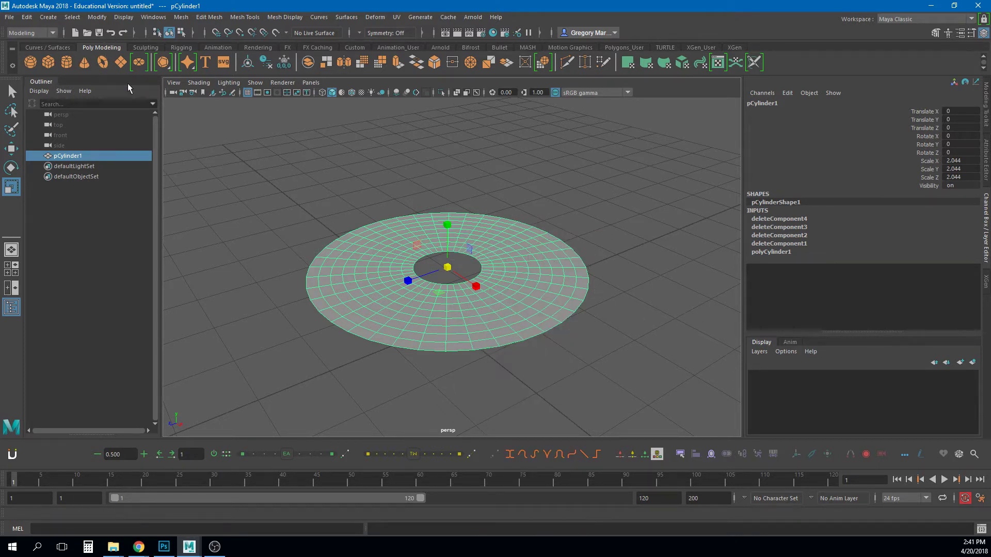
pyautogui.click(96, 17)
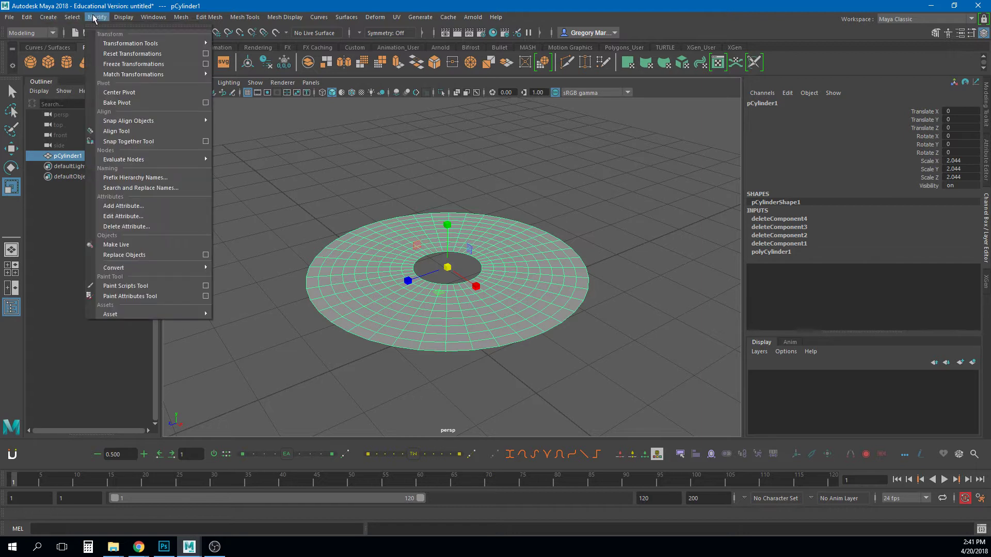
pyautogui.moveTo(27, 17)
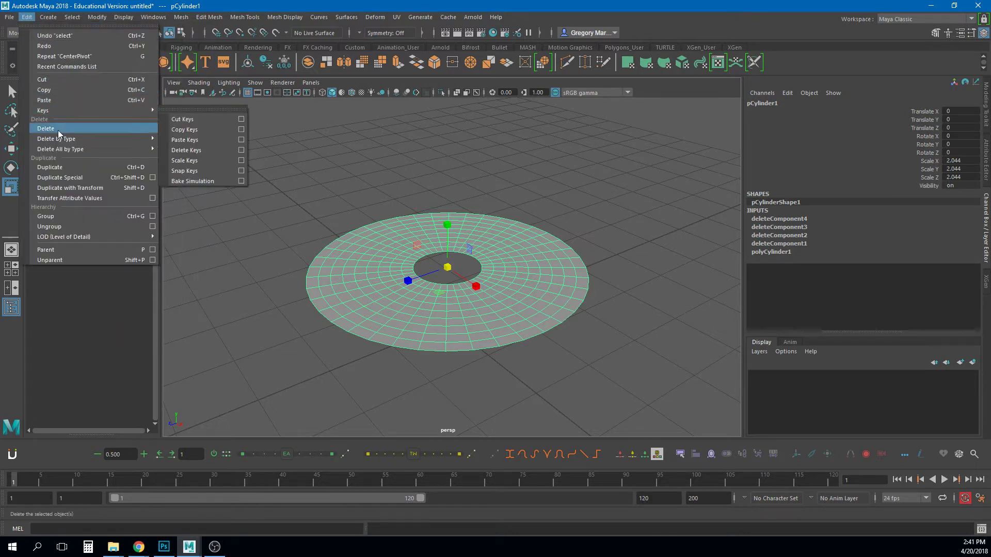
pyautogui.moveTo(61, 141)
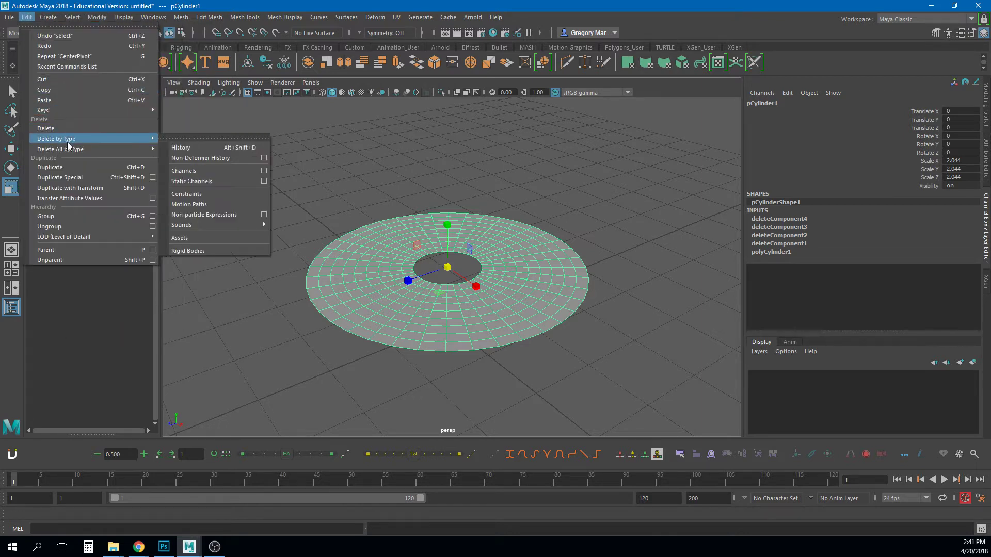
pyautogui.click(203, 147)
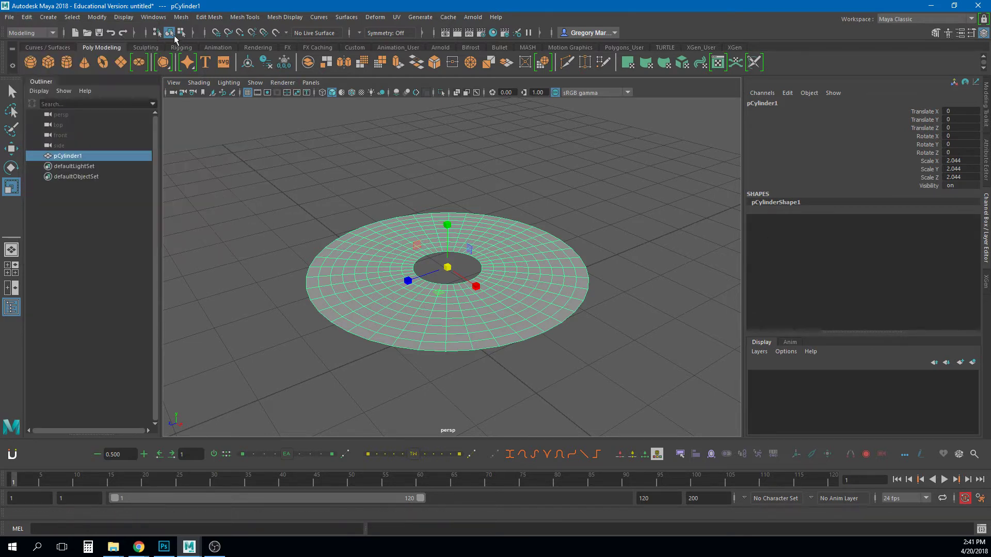
pyautogui.click(97, 17)
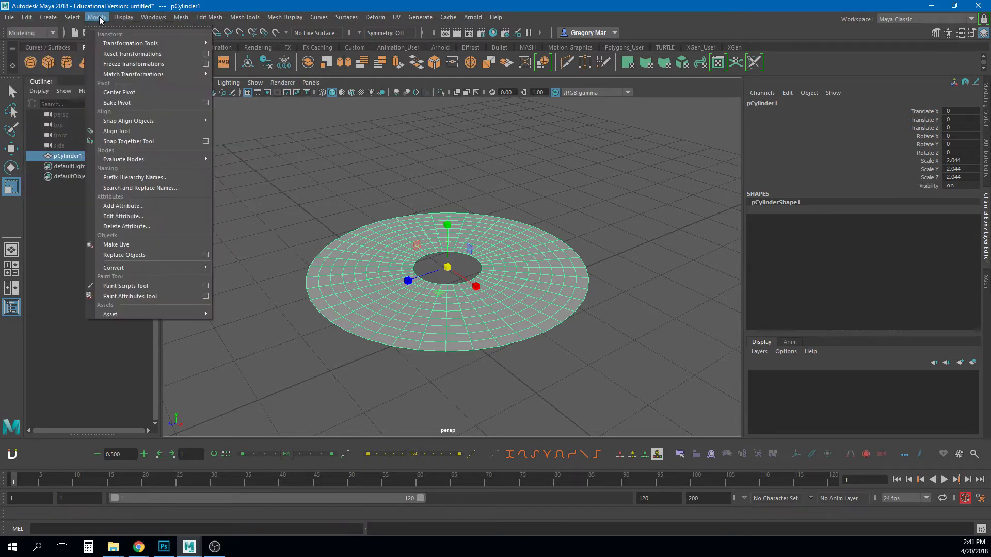
pyautogui.click(114, 65)
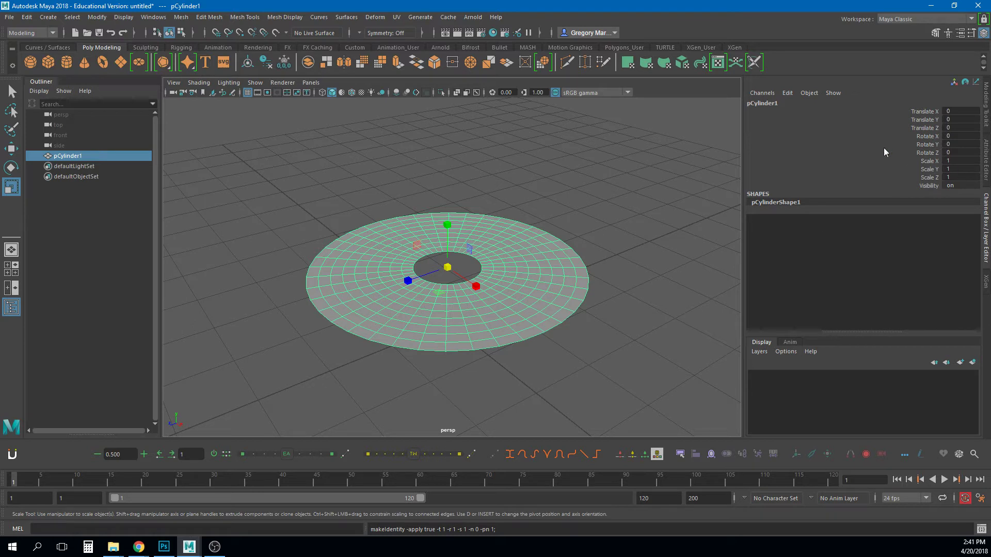
# Create a default polygon sphere at the origin beneath the flat ring
pyautogui.click(533, 175)
pyautogui.keyDown('alt'); pyautogui.moveTo(460, 287); pyautogui.dragTo(480, 272); pyautogui.keyUp('alt')
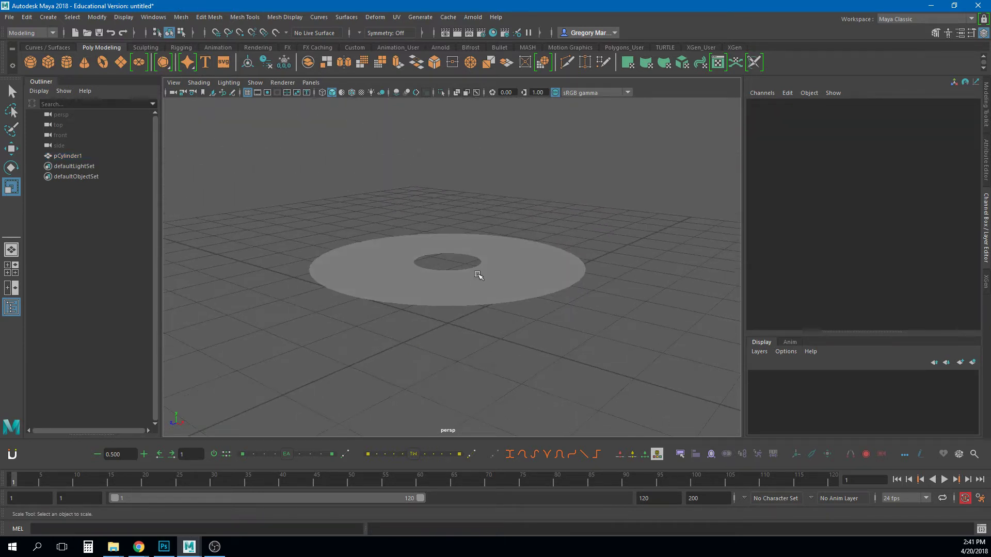
pyautogui.click(30, 62)
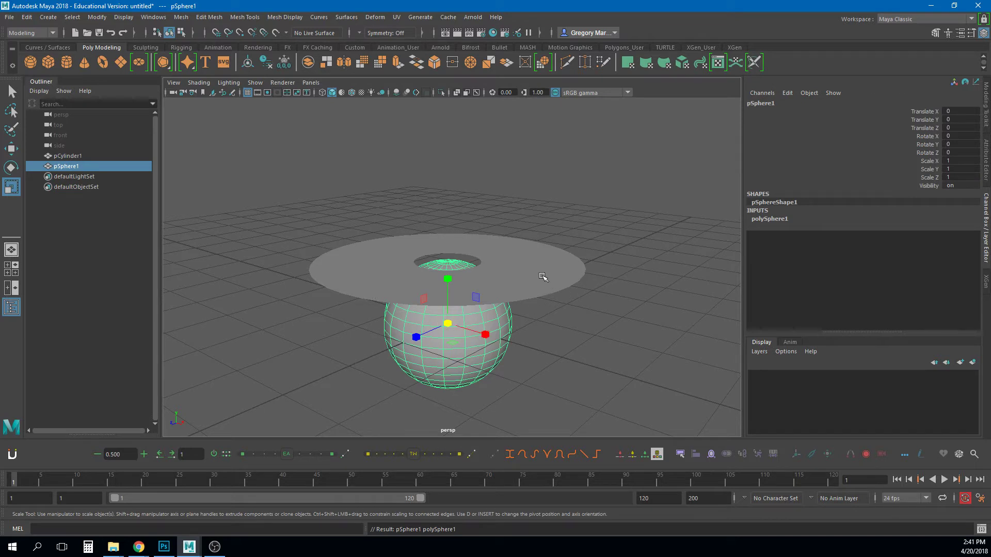
# Switch to the FX menu set and turn the flat ring into an nCloth object
pyautogui.click(545, 279)
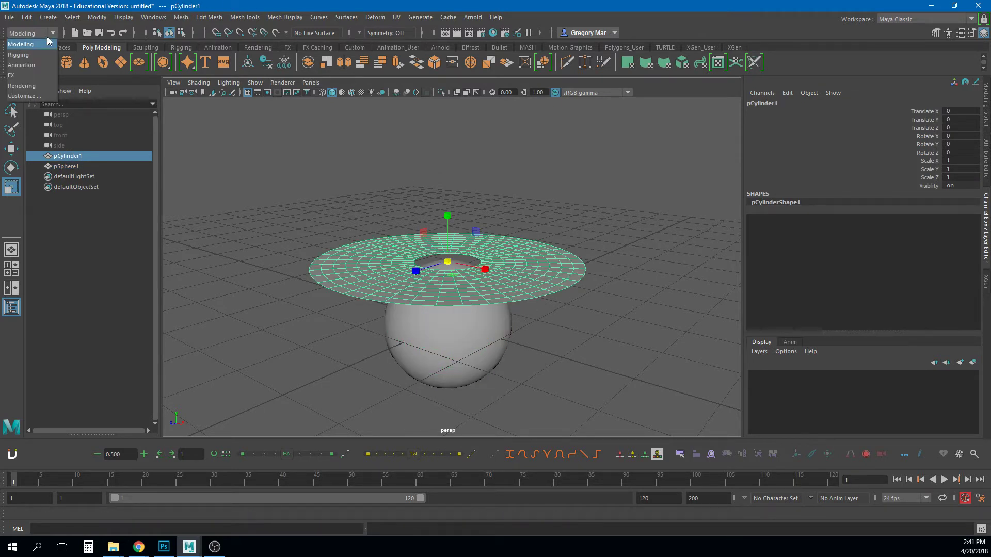
pyautogui.press('F5')
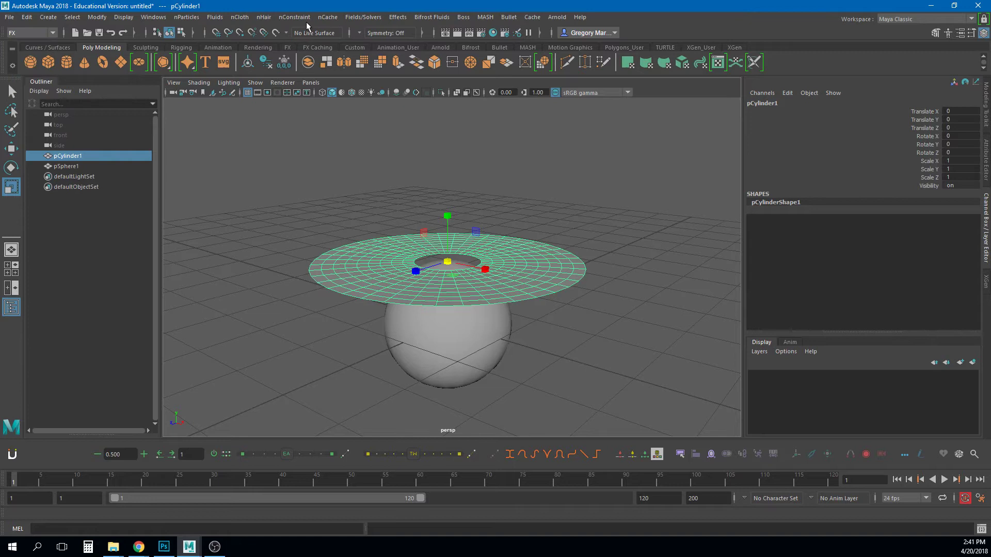
pyautogui.click(241, 17)
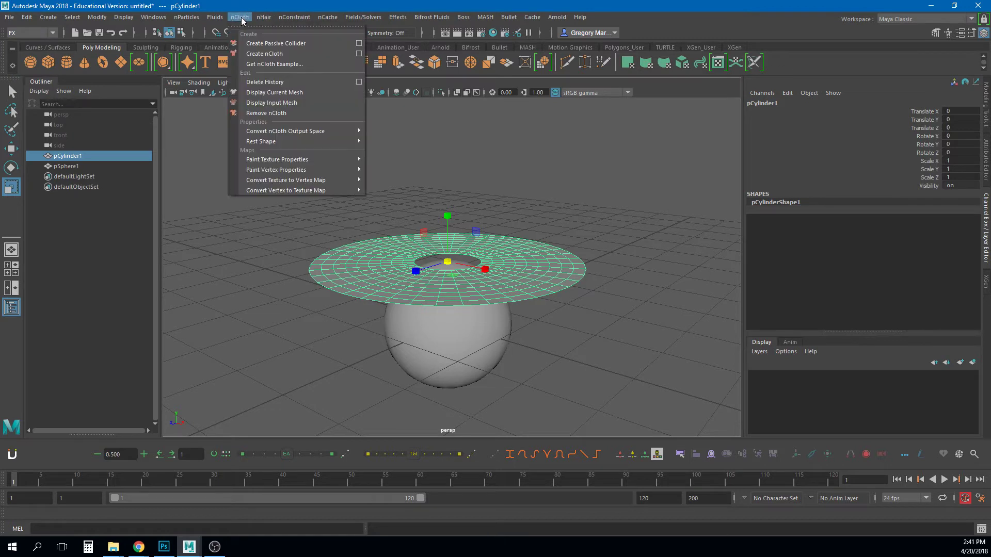
pyautogui.click(318, 54)
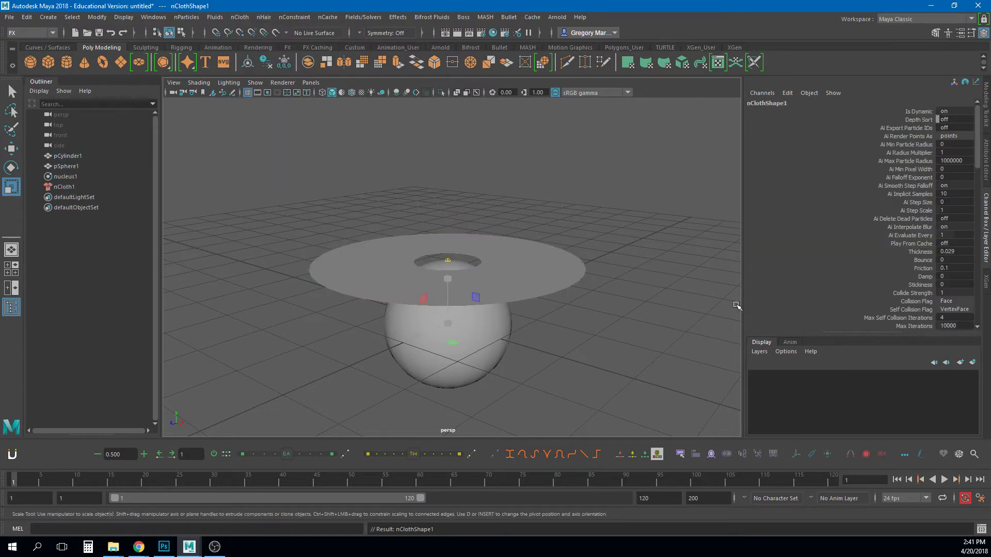
# Set the playback speed to Play Every Frame, Max Real-time, test-play the cloth simulation and rewind to frame 1
pyautogui.rightClick(823, 481)
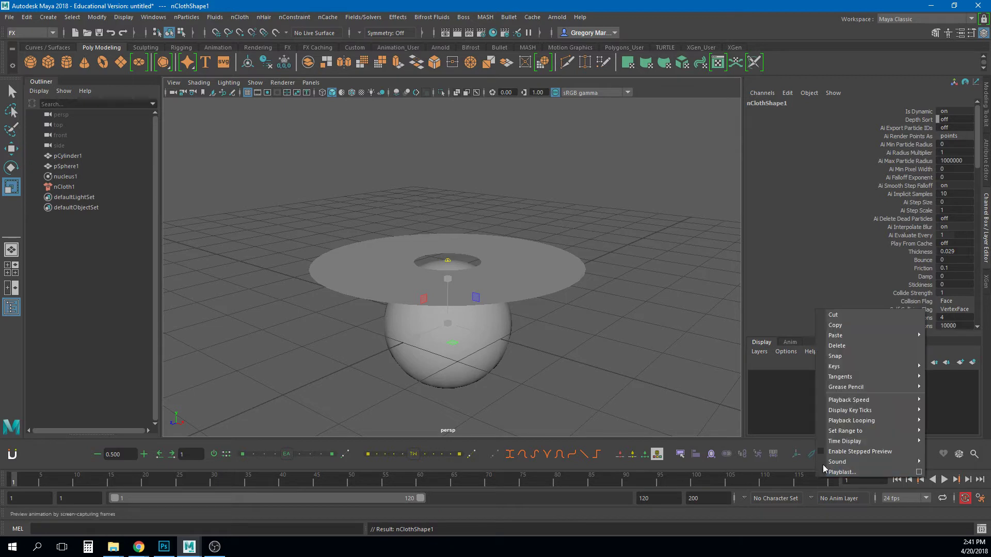
pyautogui.moveTo(856, 400)
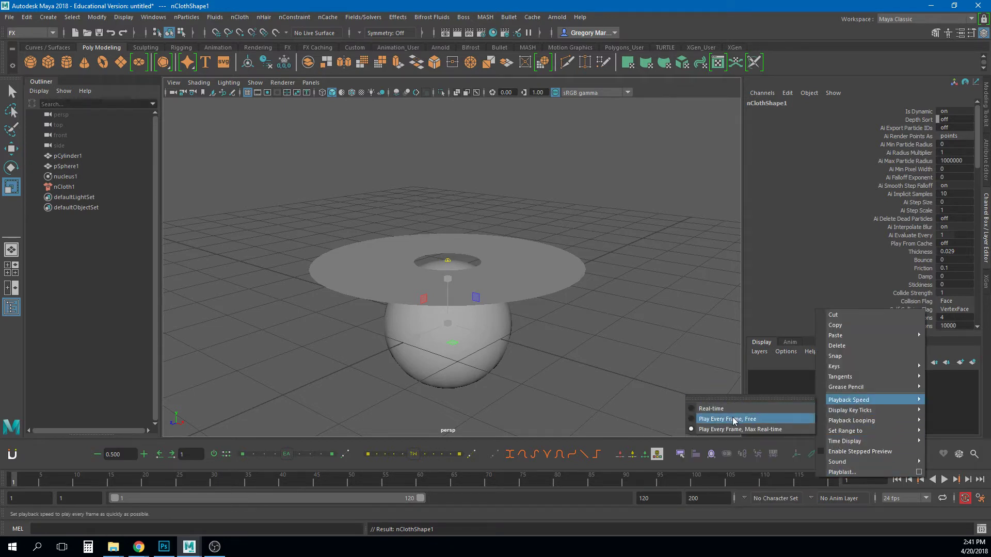
pyautogui.click(739, 430)
pyautogui.click(944, 480)
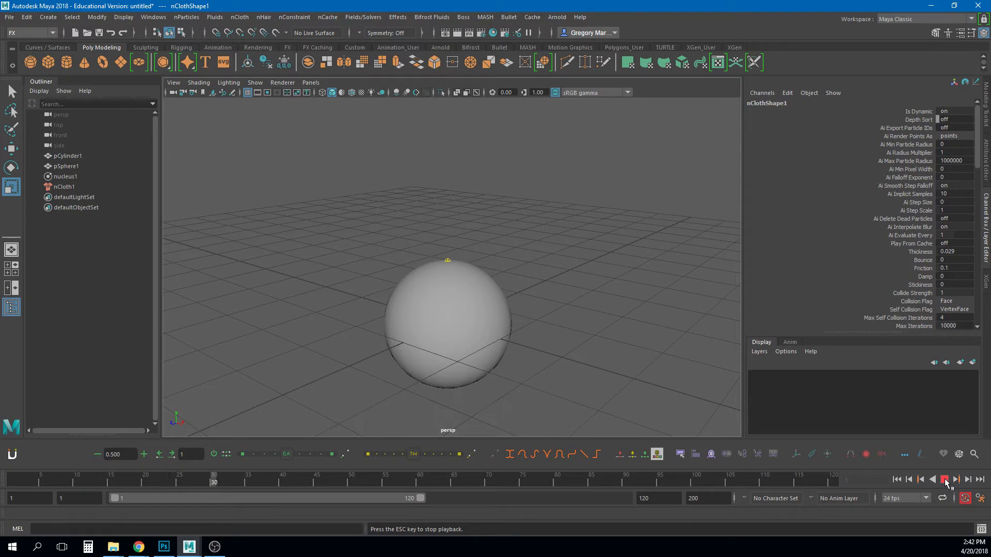
pyautogui.click(945, 480)
pyautogui.click(897, 480)
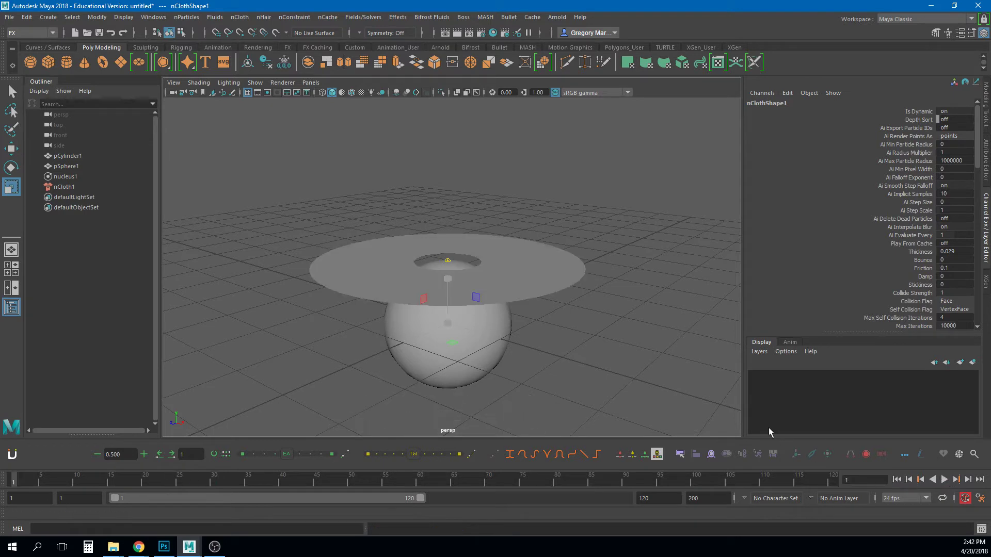
# Make the sphere under the ring a passive collider
pyautogui.click(454, 356)
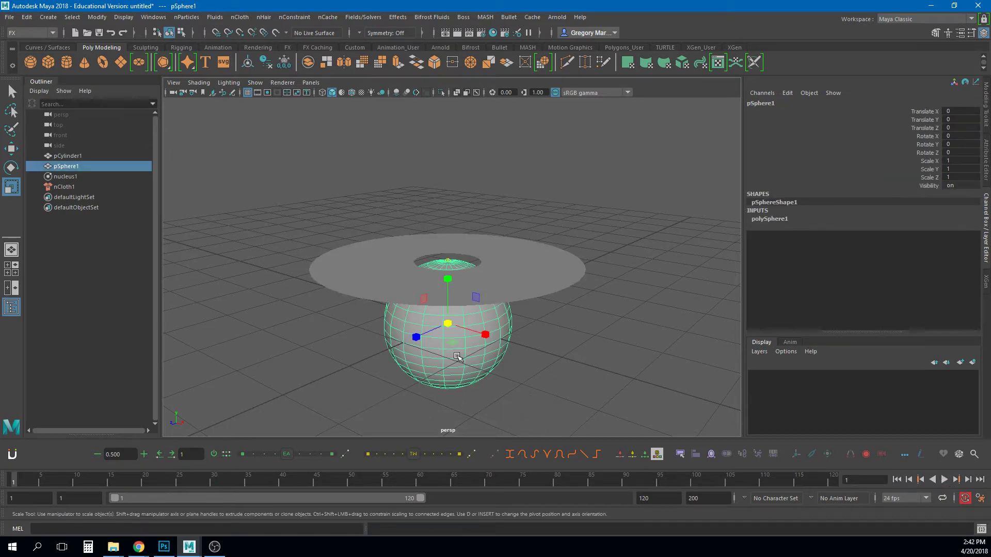
pyautogui.click(238, 17)
pyautogui.click(258, 42)
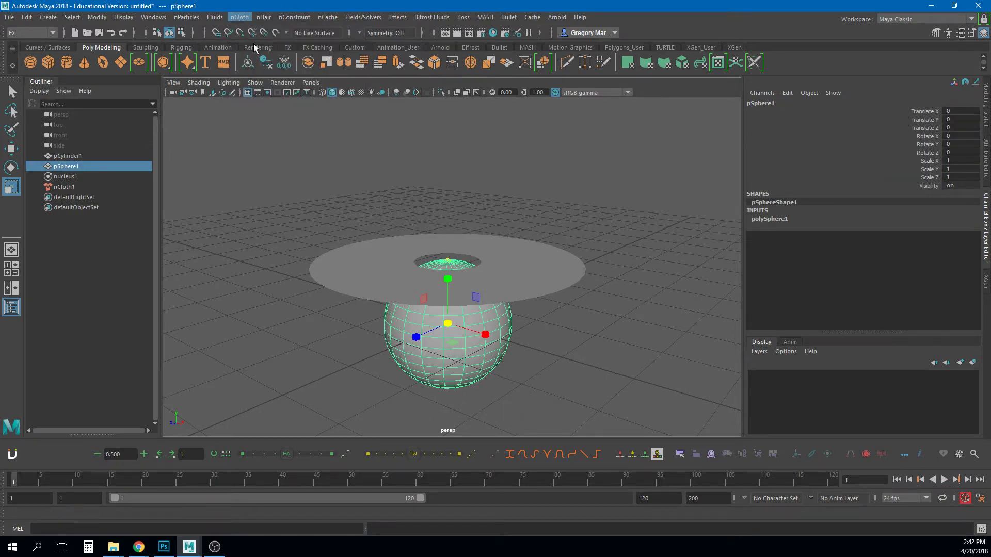
# Play the cloth simulation against the sphere and stop it at frame 31, with the cloth draped over the sphere
pyautogui.click(945, 480)
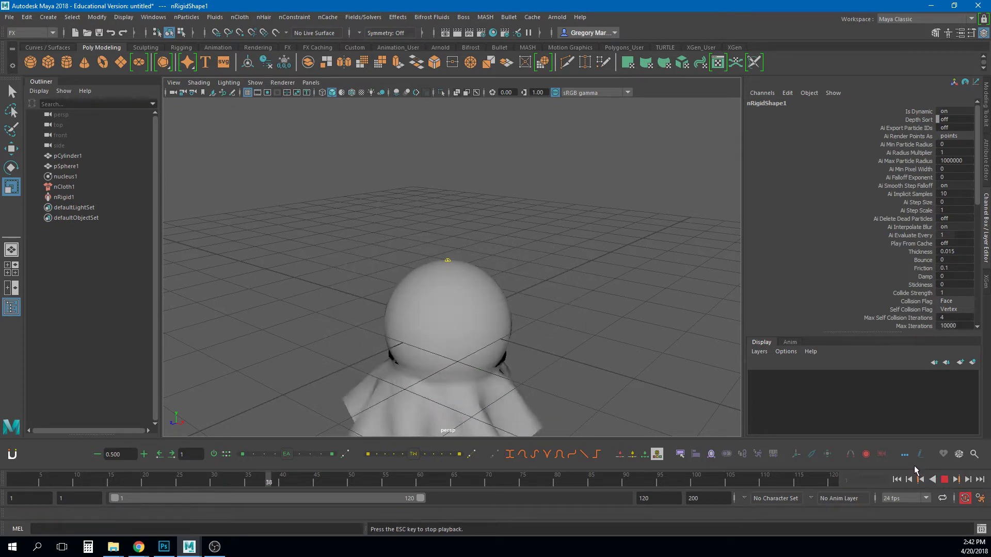
pyautogui.click(945, 480)
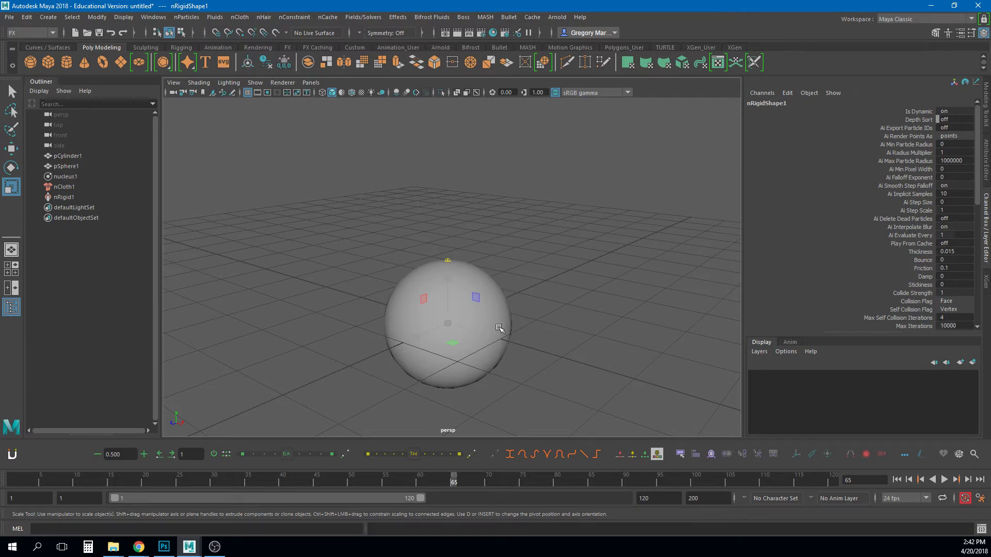
pyautogui.click(945, 480)
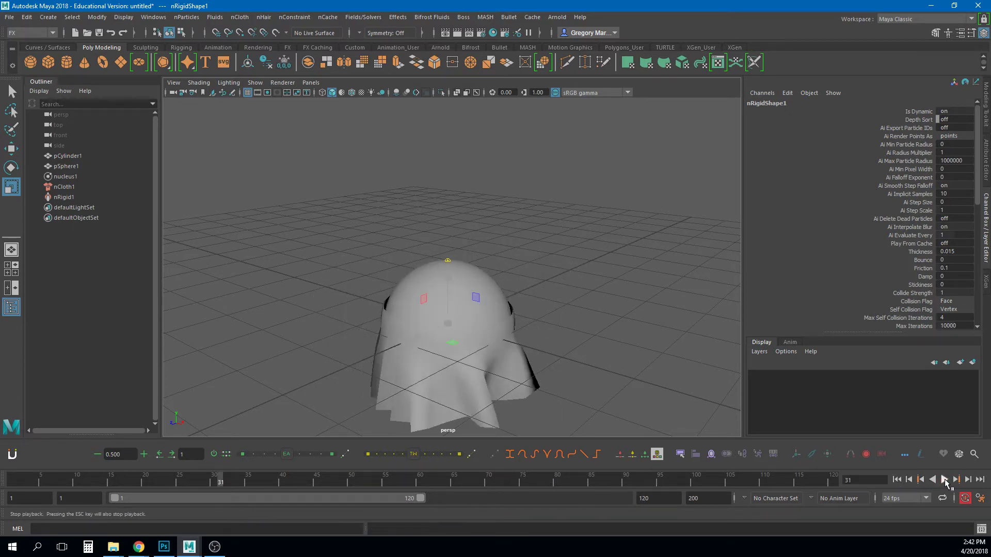
pyautogui.click(945, 480)
# Duplicate the draped cloth mesh at the current frame
pyautogui.keyDown('alt'); pyautogui.moveTo(423, 352); pyautogui.dragTo(544, 372); pyautogui.keyUp('alt')
pyautogui.click(493, 386)
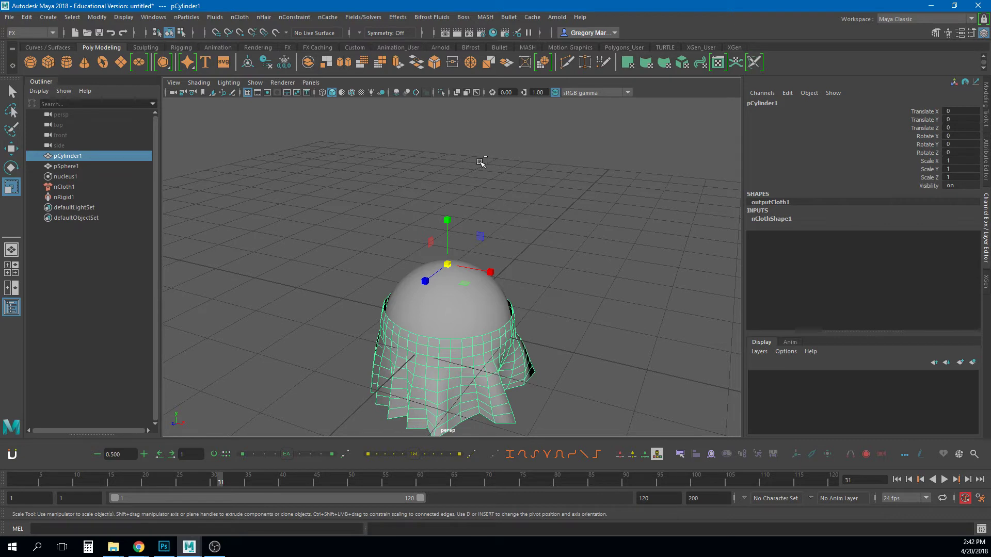
pyautogui.hotkey('ctrl', 'd')
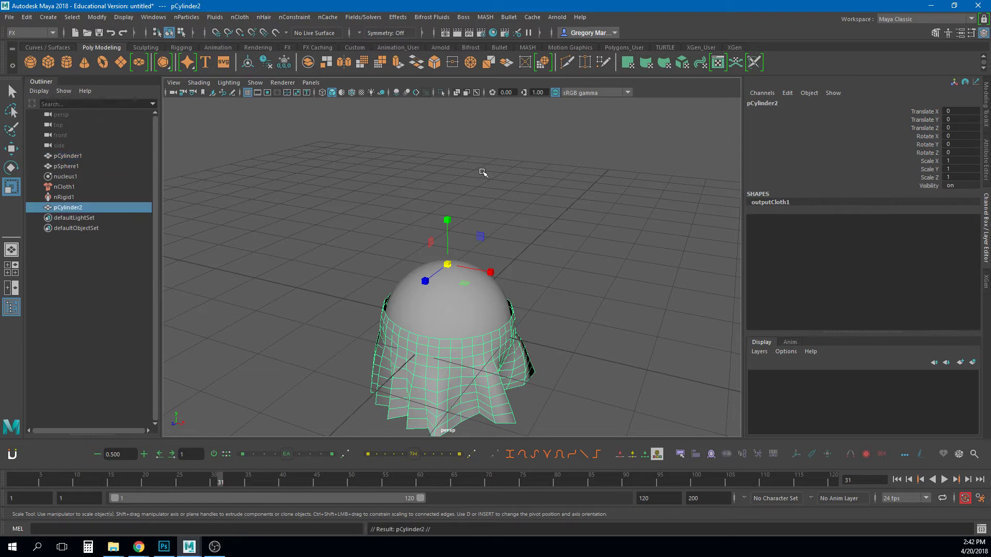
# Play the simulation to frame 78 to check the duplicated drape, inspect its folds, and rewind to frame 1
pyautogui.click(949, 481)
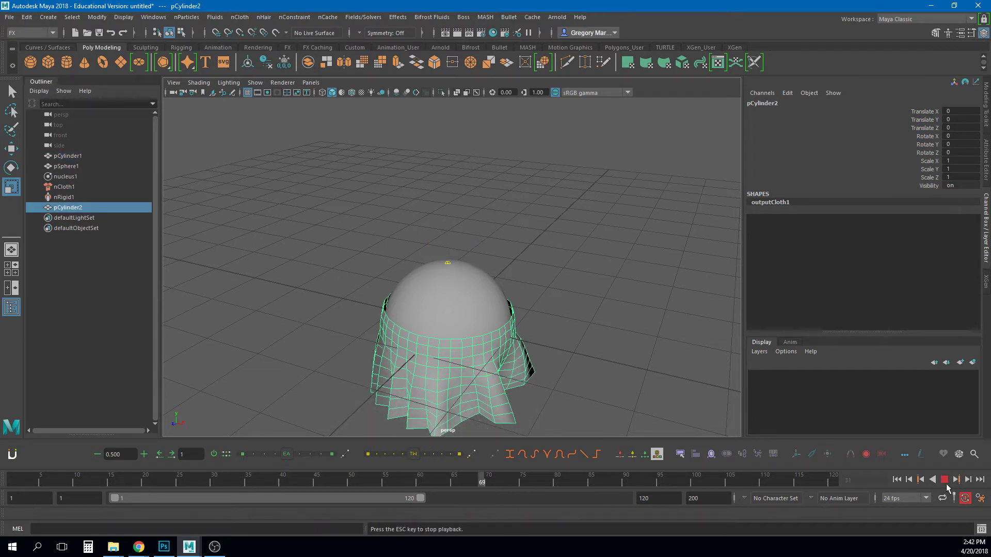
pyautogui.press('Escape')
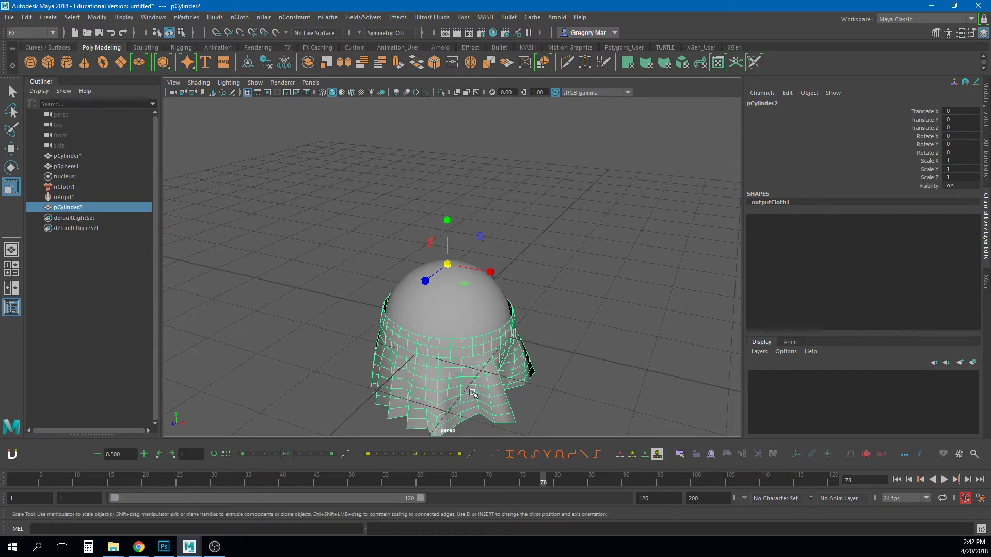
pyautogui.click(526, 403)
pyautogui.keyDown('alt'); pyautogui.moveTo(527, 402); pyautogui.dragTo(475, 394); pyautogui.keyUp('alt')
pyautogui.click(495, 380)
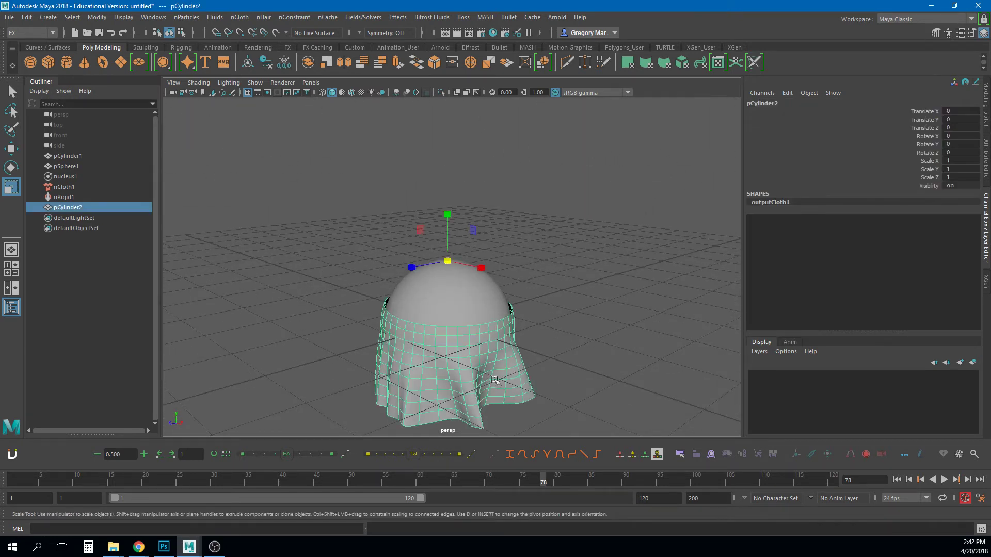
pyautogui.click(896, 479)
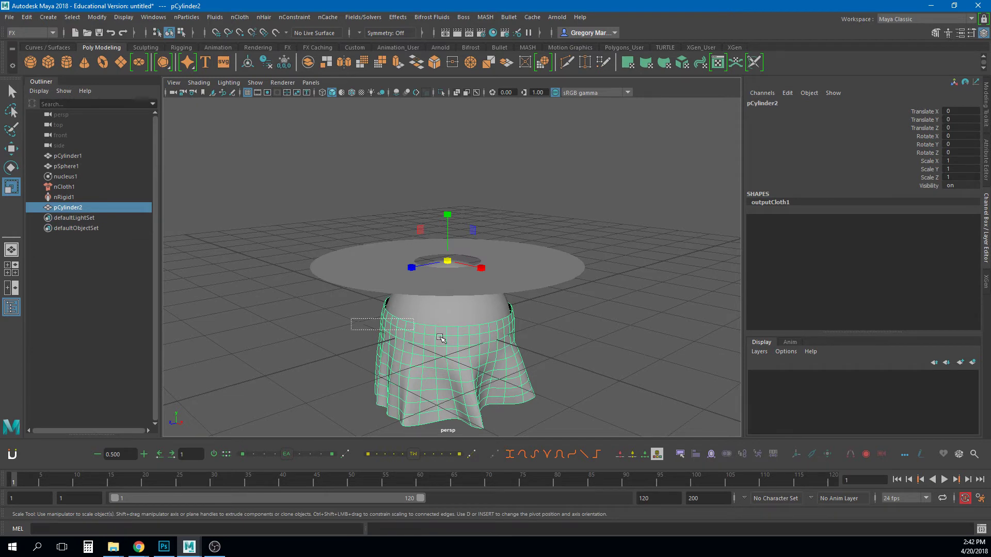
# Delete the duplicated drape and the collider sphere, keeping only the nCloth ring
pyautogui.click(509, 362)
pyautogui.click(440, 388)
pyautogui.press('Delete')
pyautogui.click(443, 384)
pyautogui.press('Delete')
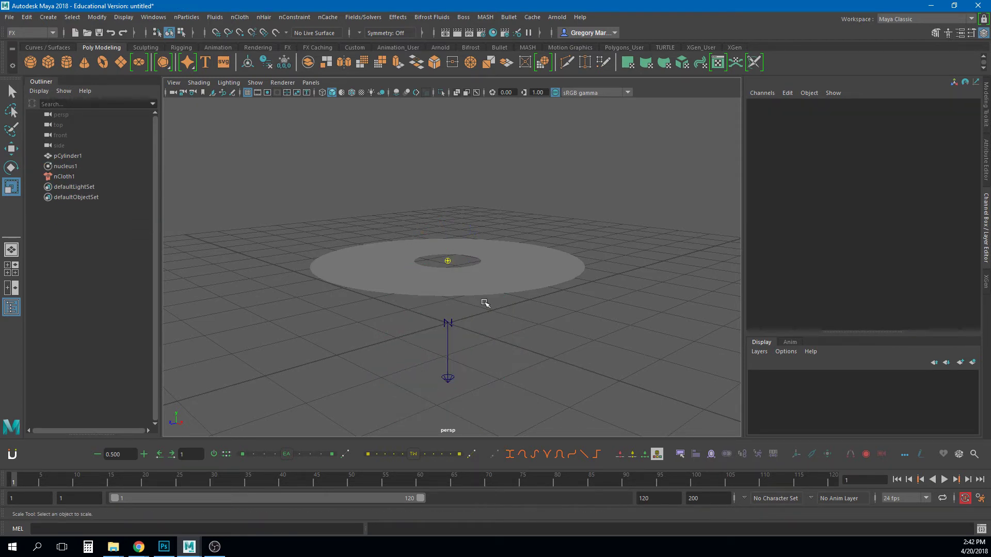
# Play the cloth simulation of the ring without a collider and rewind to frame 1
pyautogui.click(483, 285)
pyautogui.scroll(3, 453, 292)
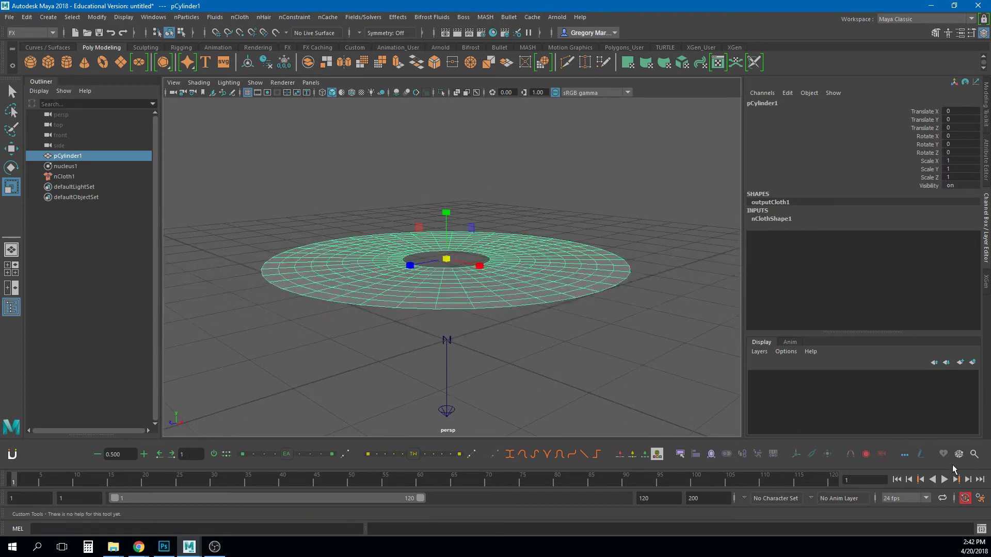
pyautogui.click(944, 479)
pyautogui.click(897, 480)
# Select the edge loop around the ring's central hole and add a Transform Constraint to it
pyautogui.scroll(5, 664, 336)
pyautogui.moveTo(503, 216); pyautogui.dragTo(485, 299, button='right')
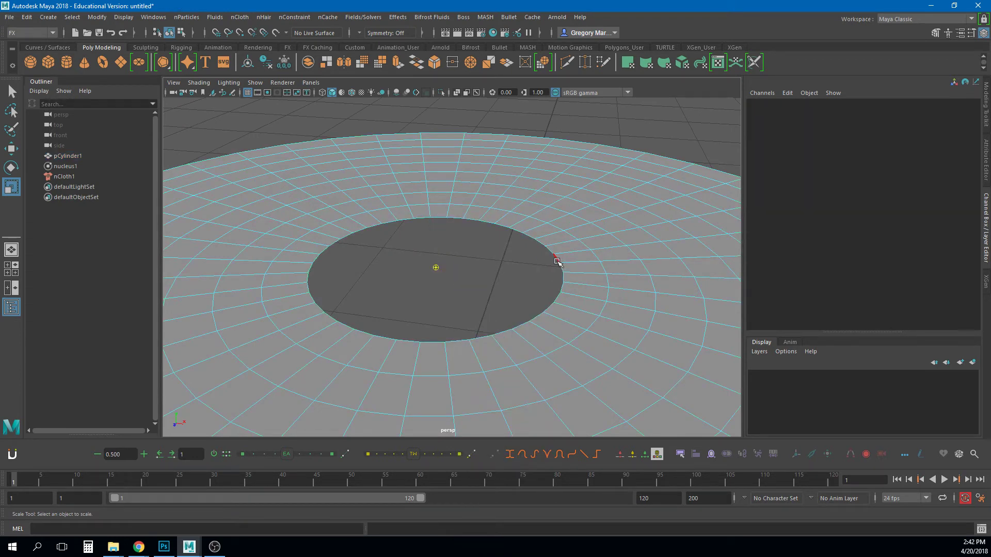
pyautogui.doubleClick(556, 258)
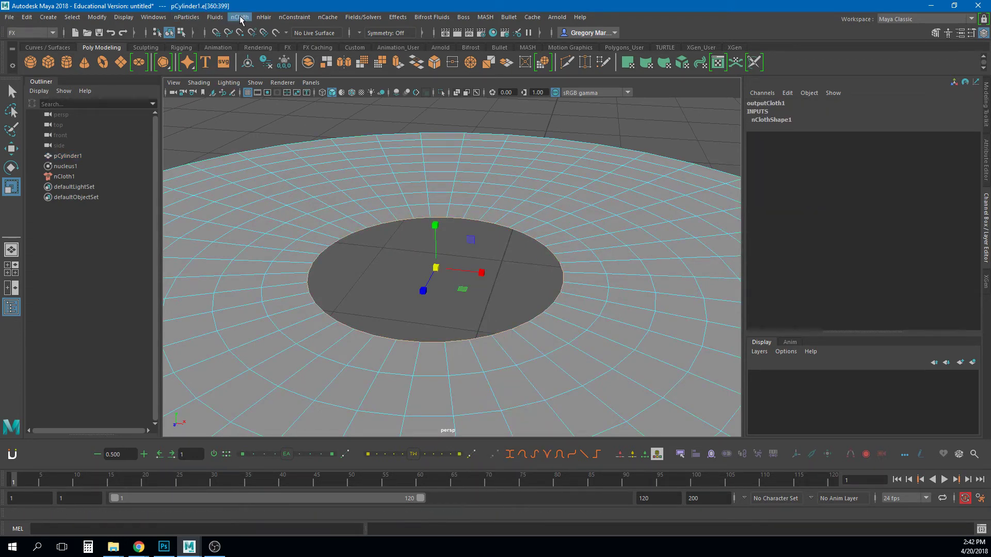
pyautogui.click(293, 17)
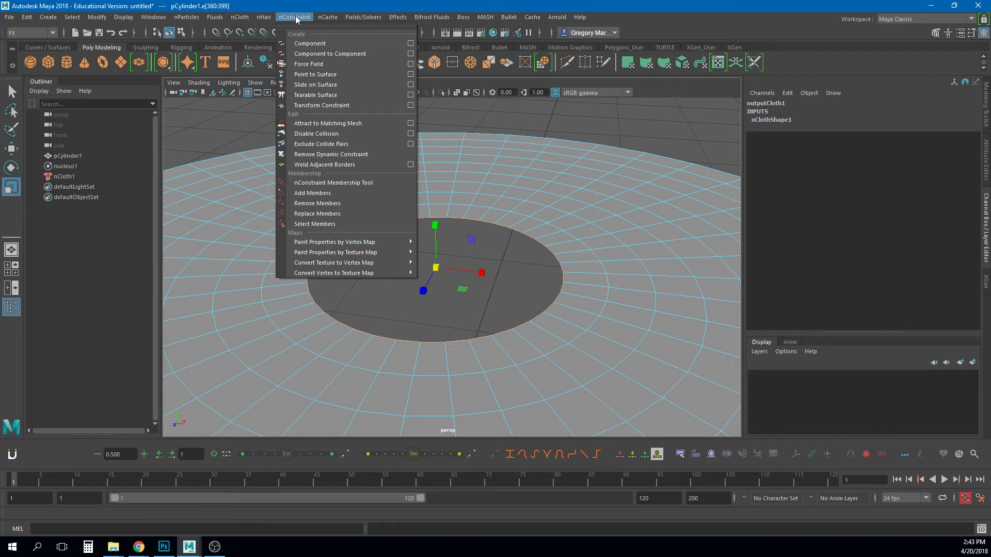
pyautogui.click(321, 106)
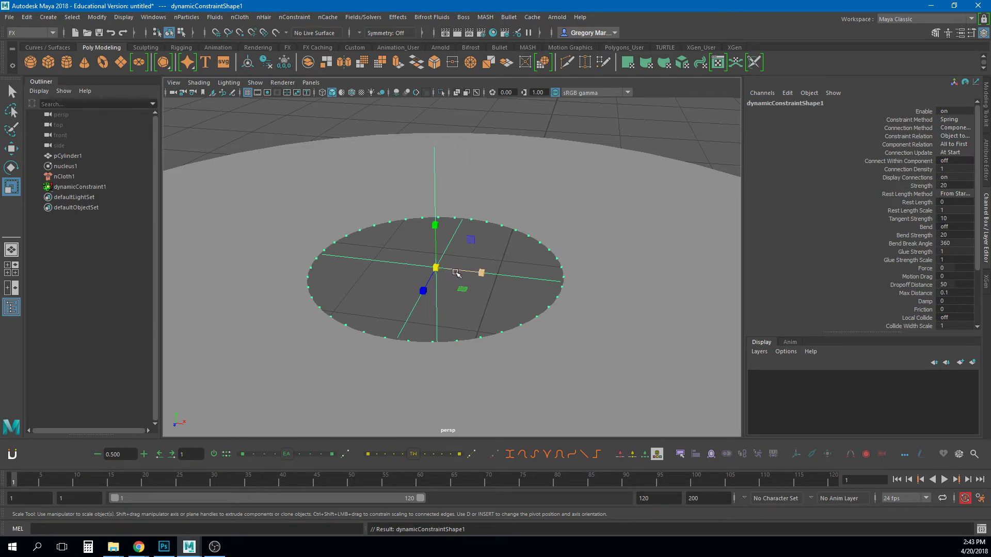
pyautogui.scroll(-10, 460, 282)
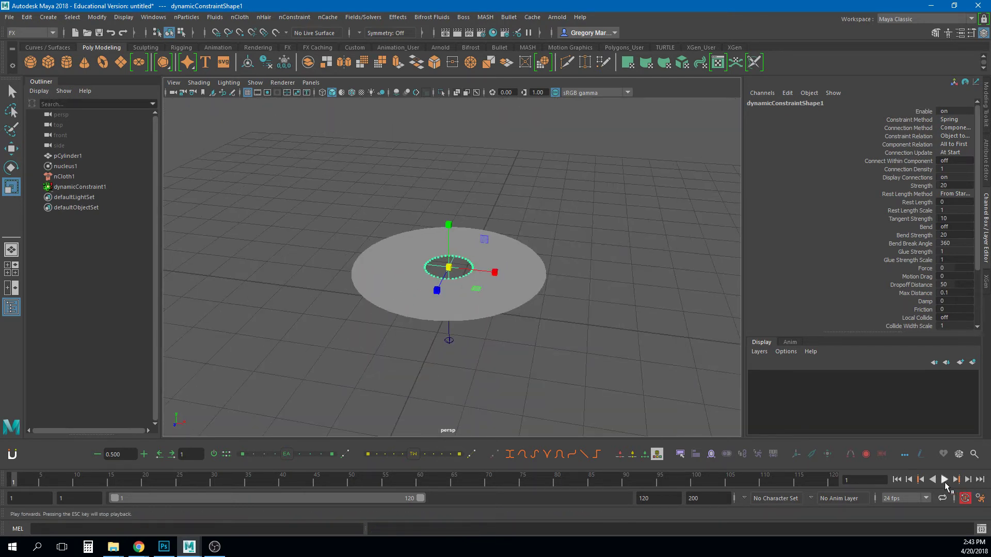
# Play the constrained cloth simulation to frame 52, inspect how the ring drapes, and rewind to frame 1
pyautogui.click(944, 480)
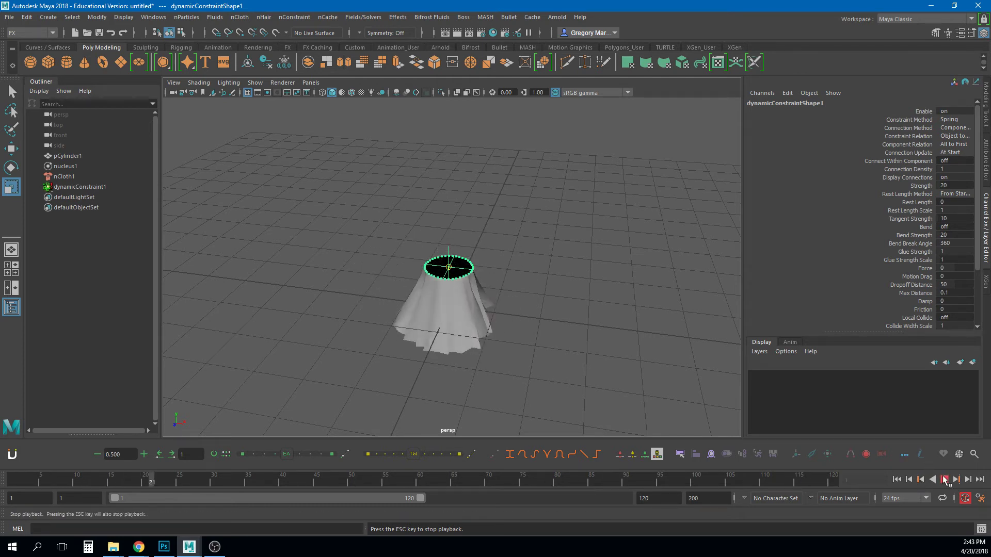
pyautogui.click(944, 480)
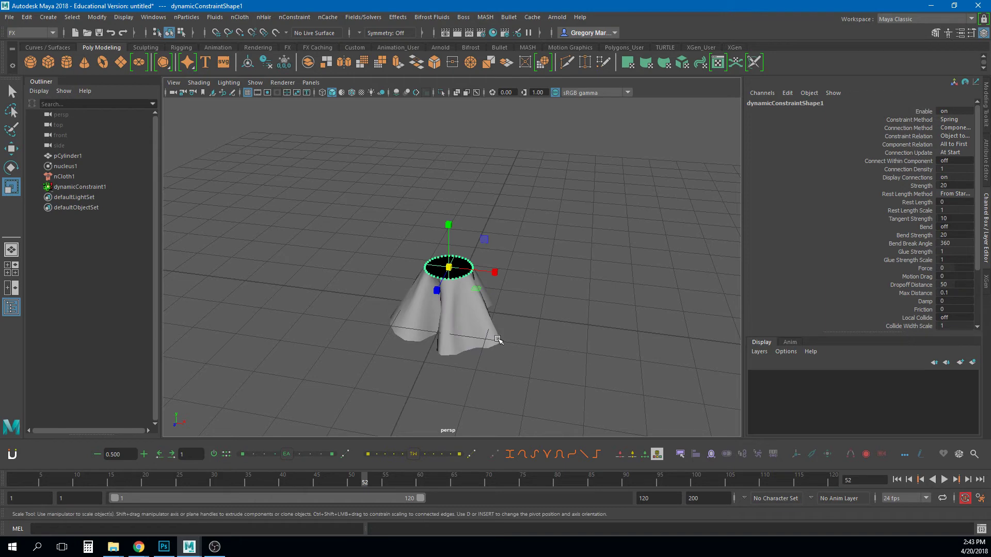
pyautogui.click(498, 340)
pyautogui.keyDown('alt'); pyautogui.moveTo(619, 398); pyautogui.dragTo(642, 403); pyautogui.keyUp('alt')
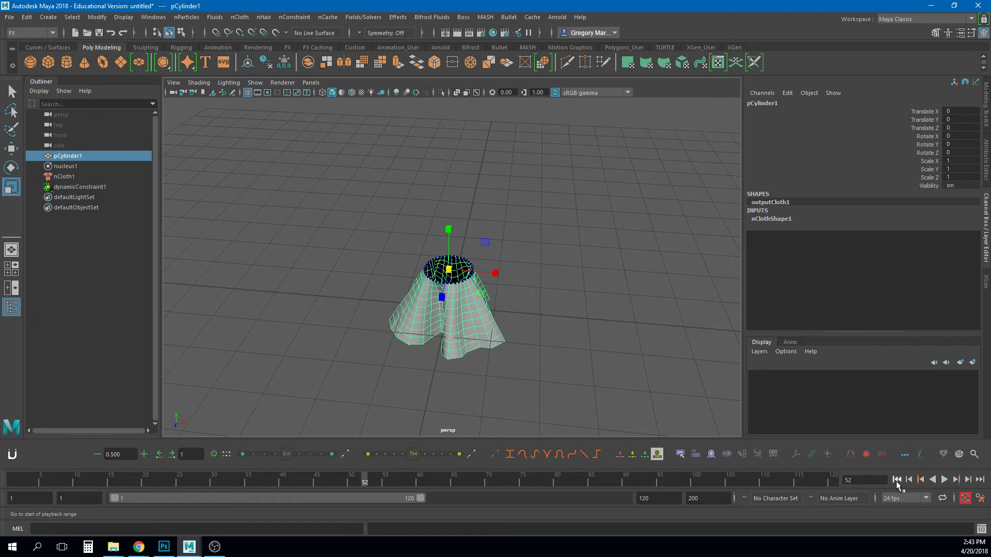
pyautogui.click(897, 480)
# Keyframe the transform constraint at frame 1 and again at frame 40, moved to about X 3.587, Y 1.551
pyautogui.keyDown('alt'); pyautogui.moveTo(459, 304); pyautogui.dragTo(474, 329); pyautogui.keyUp('alt')
pyautogui.keyDown('alt'); pyautogui.moveTo(473, 328); pyautogui.dragTo(402, 332, button='right'); pyautogui.keyUp('alt')
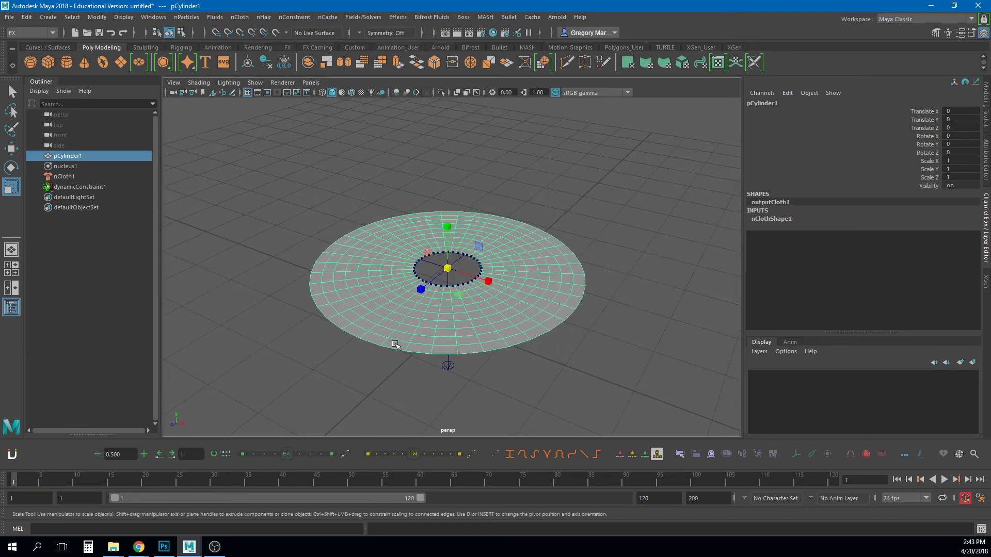
pyautogui.keyDown('alt'); pyautogui.moveTo(402, 332); pyautogui.dragTo(477, 322); pyautogui.keyUp('alt')
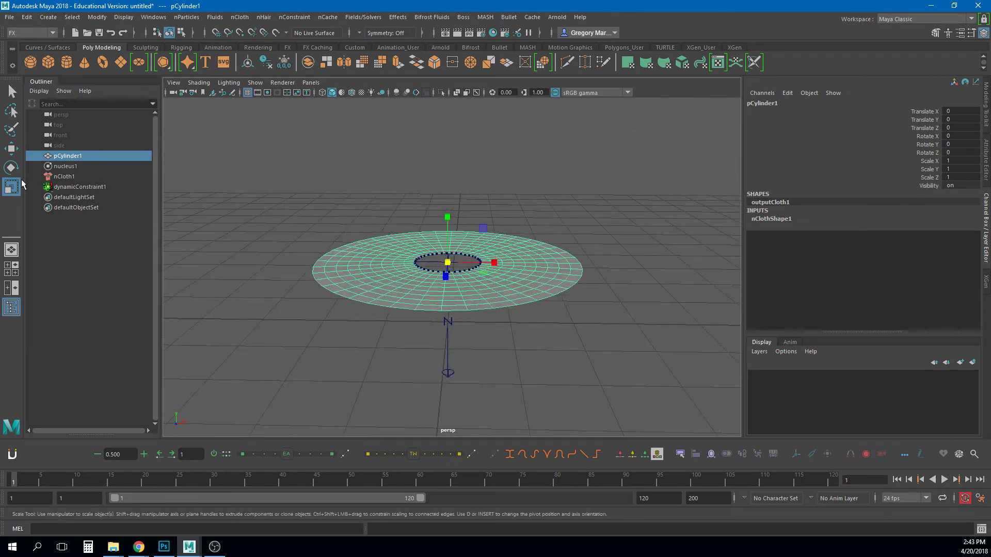
pyautogui.click(62, 188)
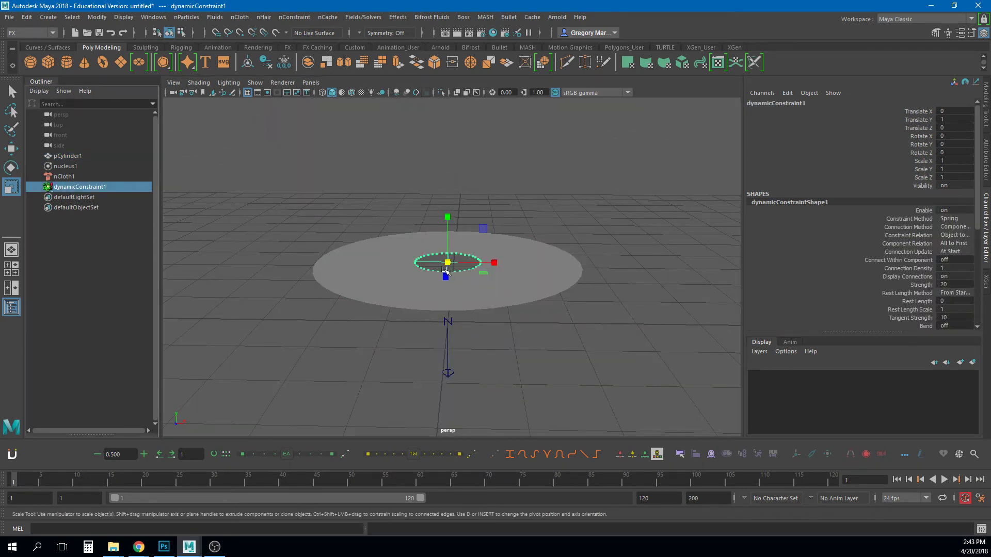
pyautogui.press('w')
pyautogui.moveTo(447, 264); pyautogui.dragTo(594, 255)
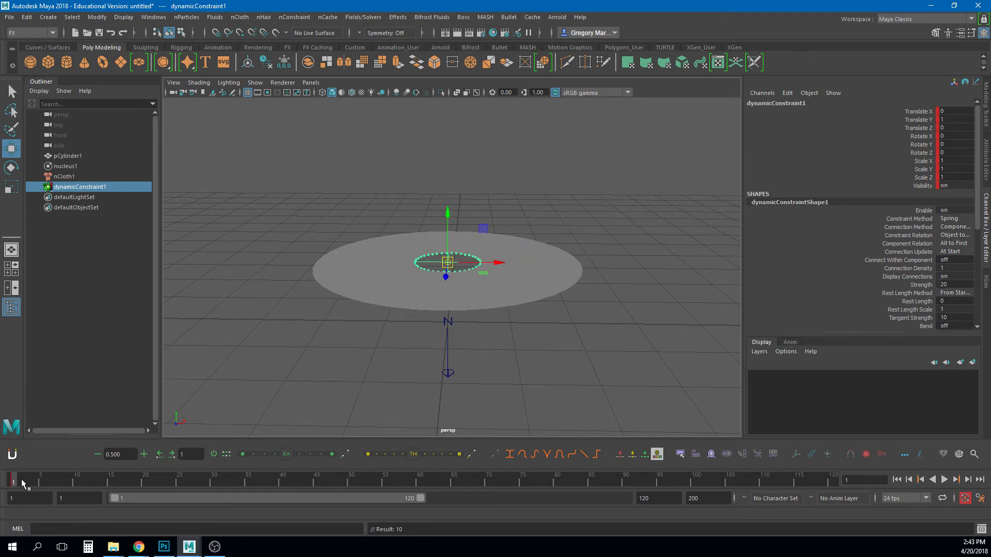
pyautogui.hotkey('alt', 'v')
pyautogui.hotkey('alt', 'v')
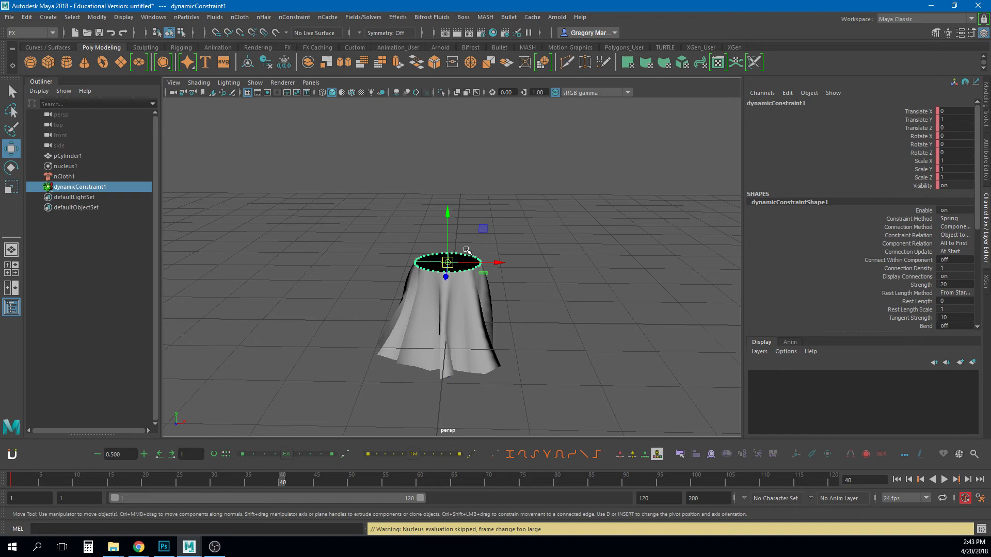
pyautogui.moveTo(447, 262); pyautogui.dragTo(679, 225)
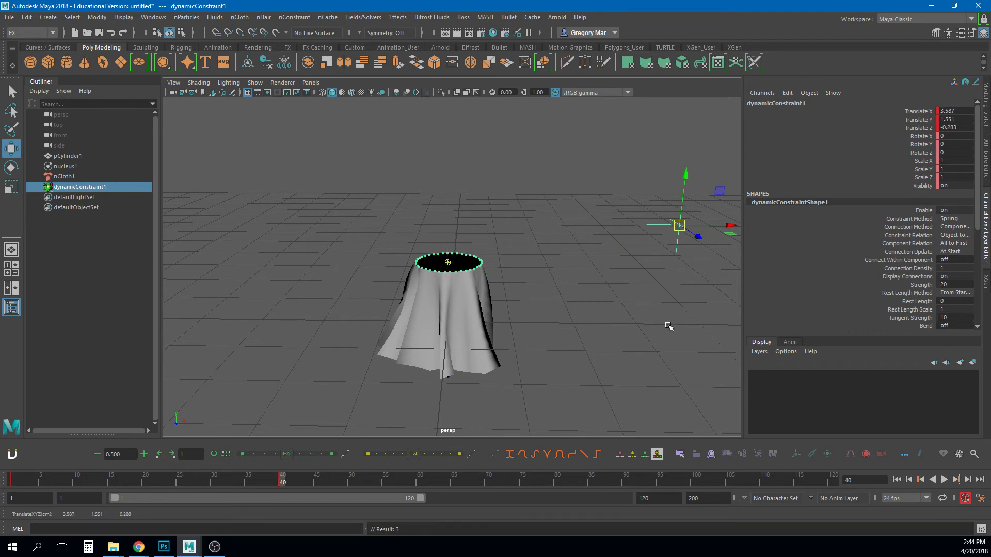
# Play the cloth following the animated constraint from frame 1, stop it, and undo the constraint's keyframed move
pyautogui.click(896, 480)
pyautogui.click(944, 479)
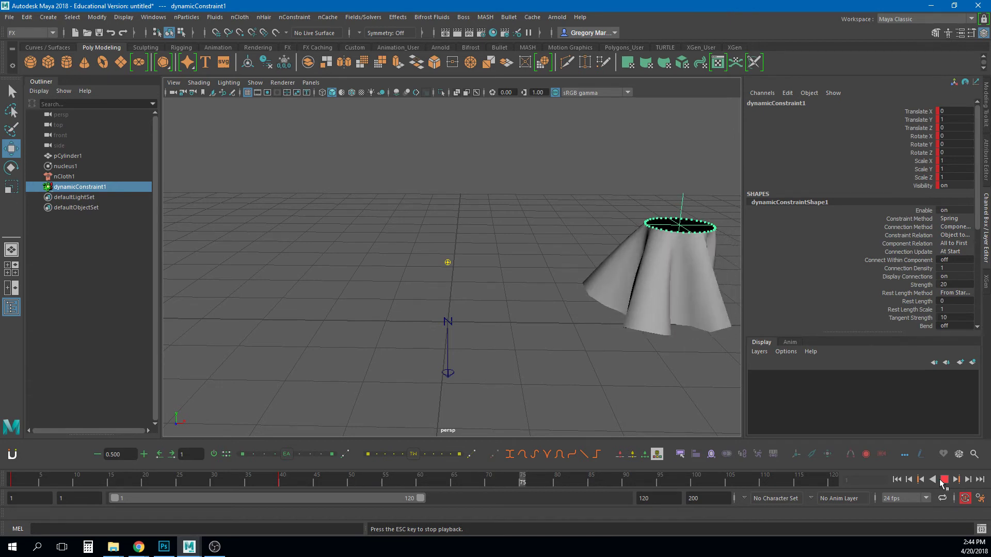
pyautogui.click(944, 479)
pyautogui.hotkey('ctrl', 'z')
pyautogui.hotkey('ctrl', 'z')
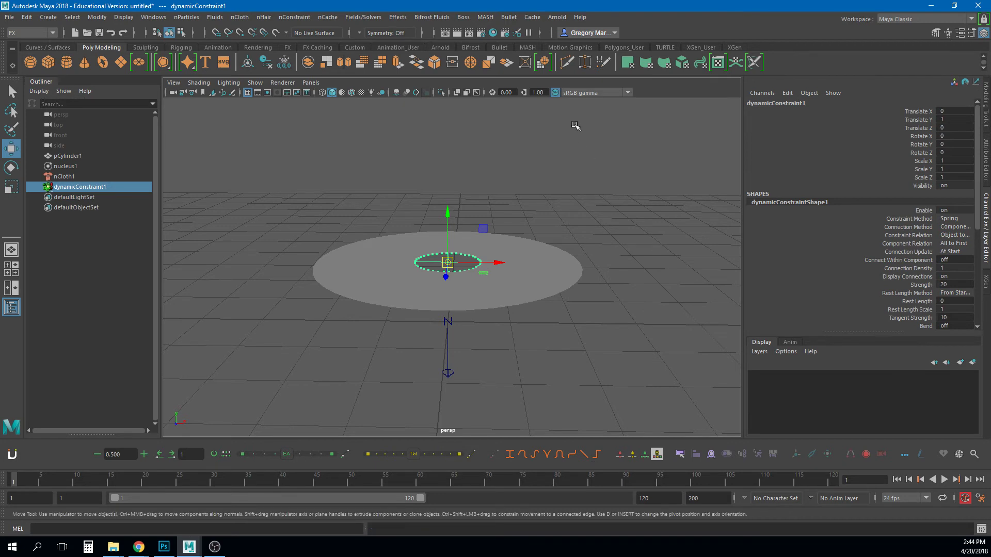
# Create a polygon sphere, raise it to about Y 1.074 in the ring's hole, and scale it uniformly to about 0.516
pyautogui.click(573, 123)
pyautogui.click(31, 61)
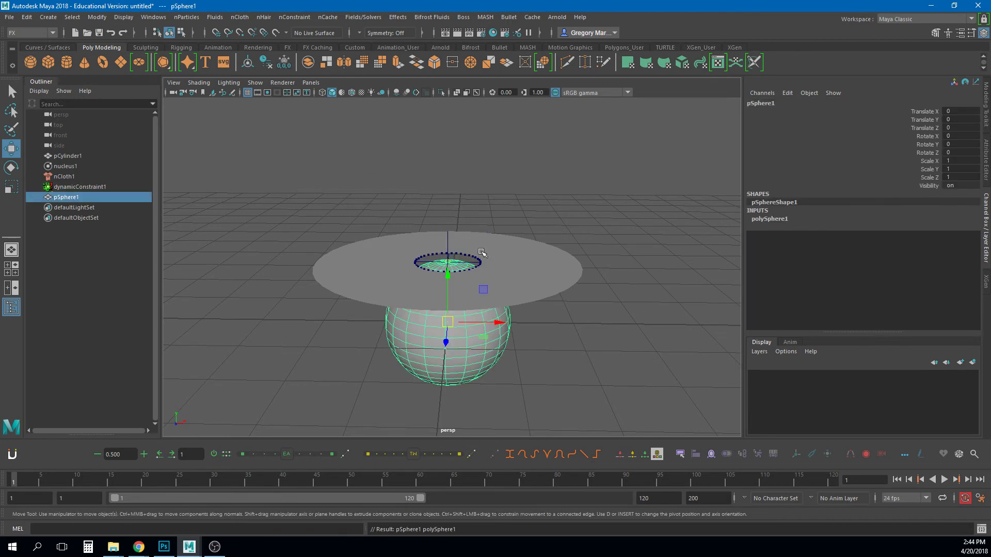
pyautogui.moveTo(453, 312); pyautogui.dragTo(395, 249)
pyautogui.press('r')
# Parent the transform constraint dynamicConstraint1 under the sphere and clear the selection
pyautogui.click(75, 187)
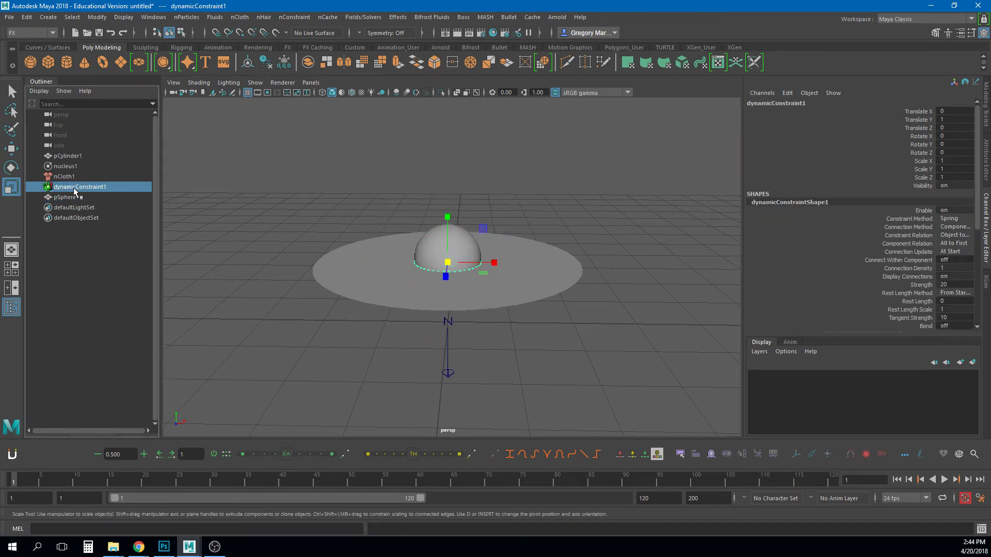
pyautogui.moveTo(70, 191); pyautogui.dragTo(67, 197, button='middle')
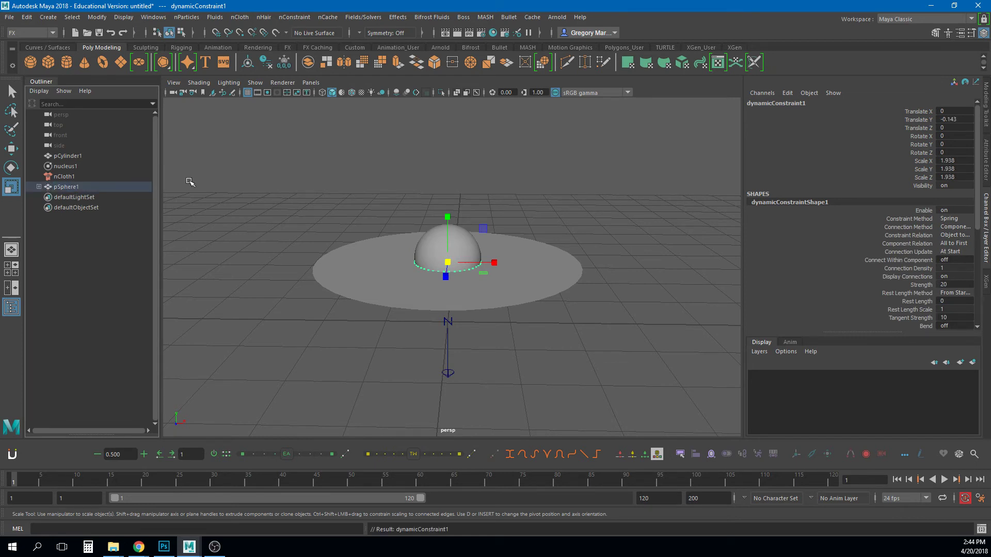
pyautogui.click(277, 158)
# Keyframe the sphere at frame 1 and at frame 46, moved sideways to about X 6.127, Y 1.324
pyautogui.click(441, 243)
pyautogui.keyDown('alt'); pyautogui.moveTo(439, 305); pyautogui.dragTo(387, 305); pyautogui.keyUp('alt')
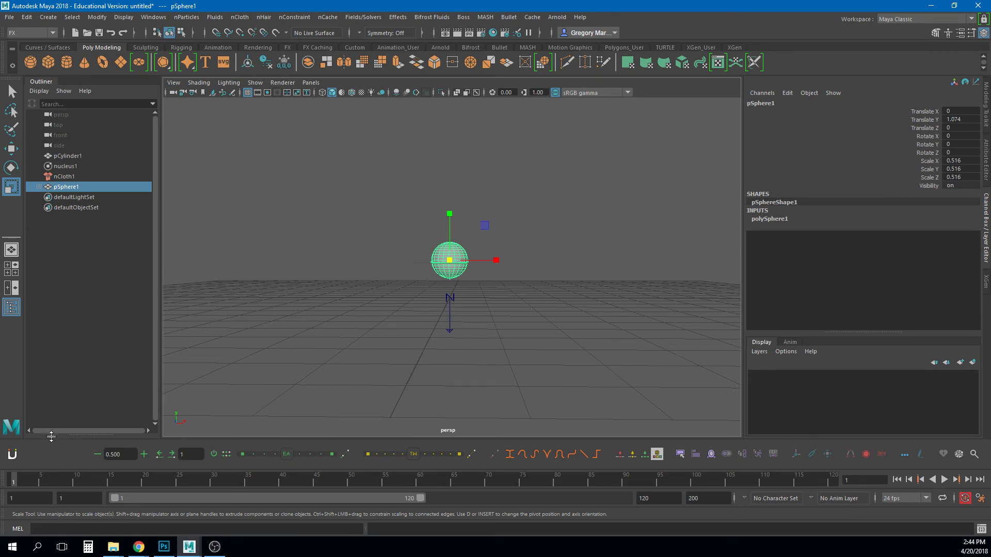
pyautogui.moveTo(20, 482); pyautogui.dragTo(330, 463)
pyautogui.press('w')
pyautogui.moveTo(450, 262); pyautogui.dragTo(665, 251)
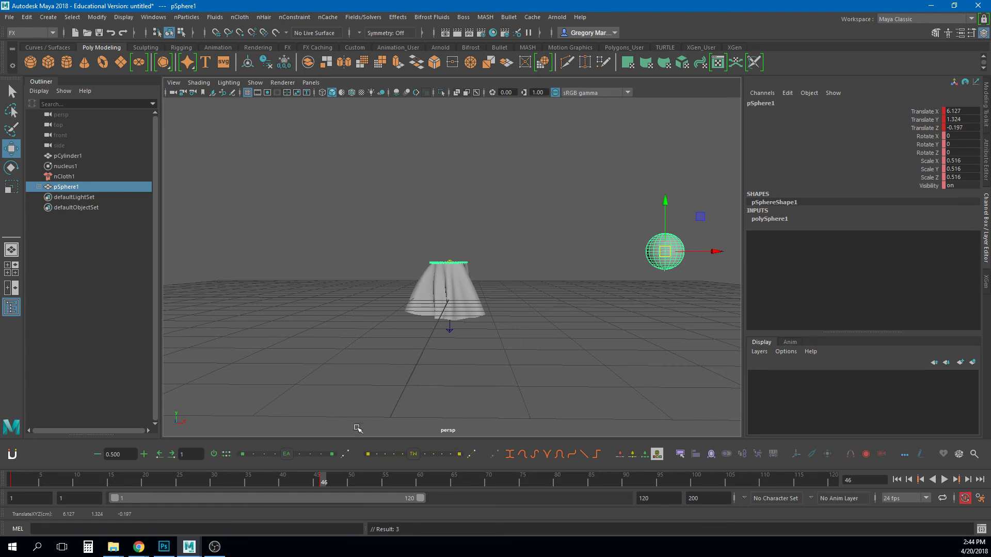
# Add in-between position keys for the sphere at frame 8, raised to about X 1.148, Y 1.575, and at frame 15
pyautogui.click(61, 483)
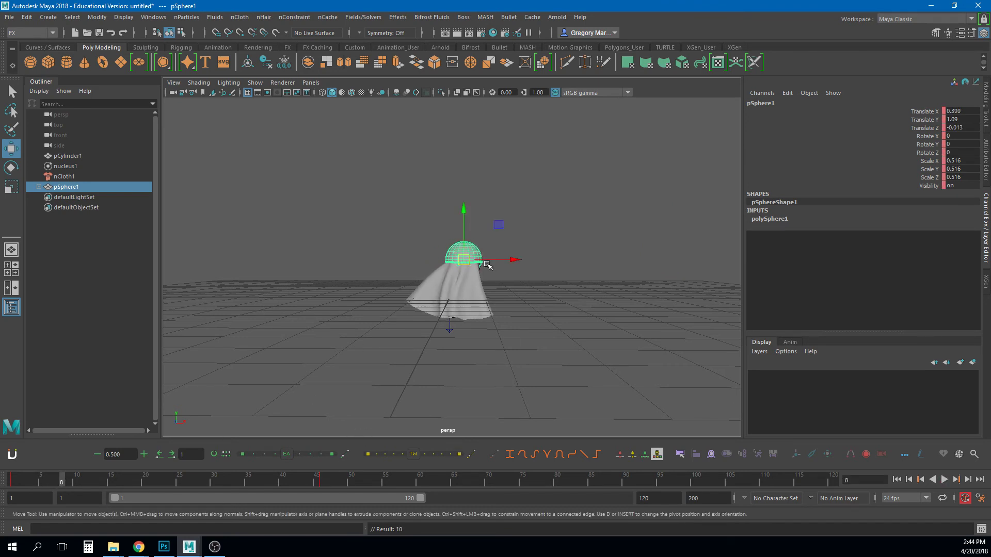
pyautogui.moveTo(486, 265); pyautogui.dragTo(515, 247)
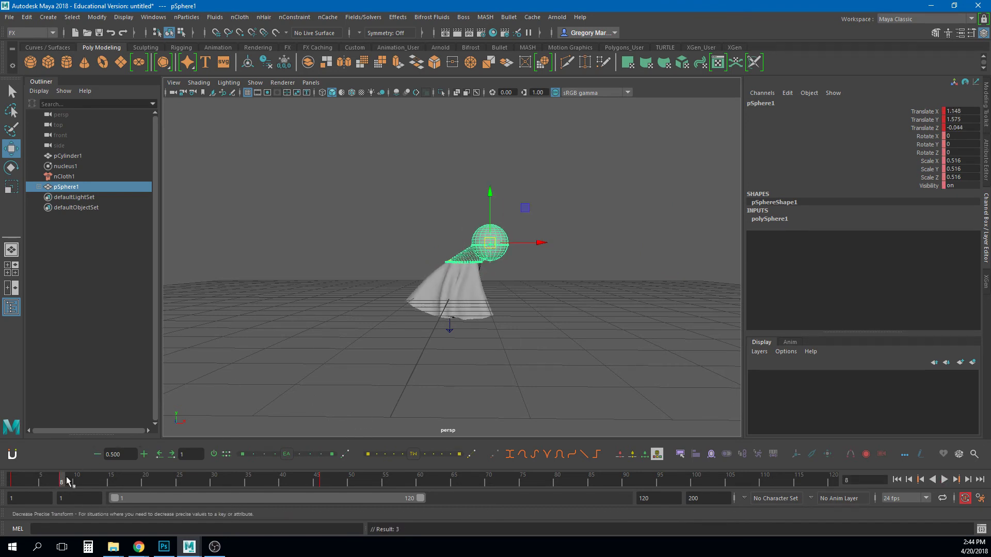
pyautogui.moveTo(67, 481); pyautogui.dragTo(111, 483)
pyautogui.click(525, 241)
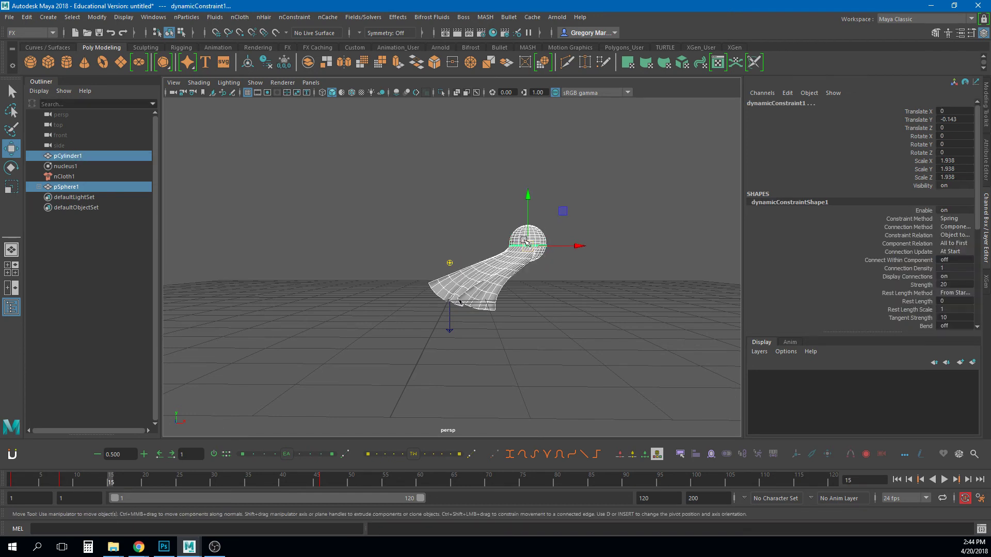
pyautogui.click(541, 233)
pyautogui.moveTo(541, 233); pyautogui.dragTo(619, 264)
pyautogui.hotkey('shift', 'w')
# Key the sphere's up-and-down path at frames 21, 27 (about Y 1.184), 35 (about Y 1.796) and 41 (about Y 1.983)
pyautogui.click(151, 483)
pyautogui.click(193, 481)
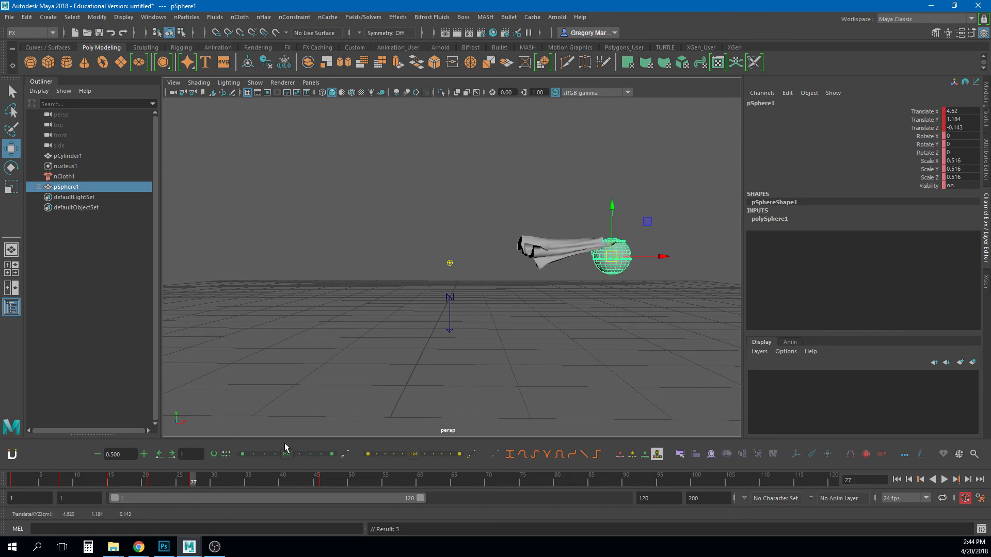
pyautogui.click(248, 480)
pyautogui.click(367, 454)
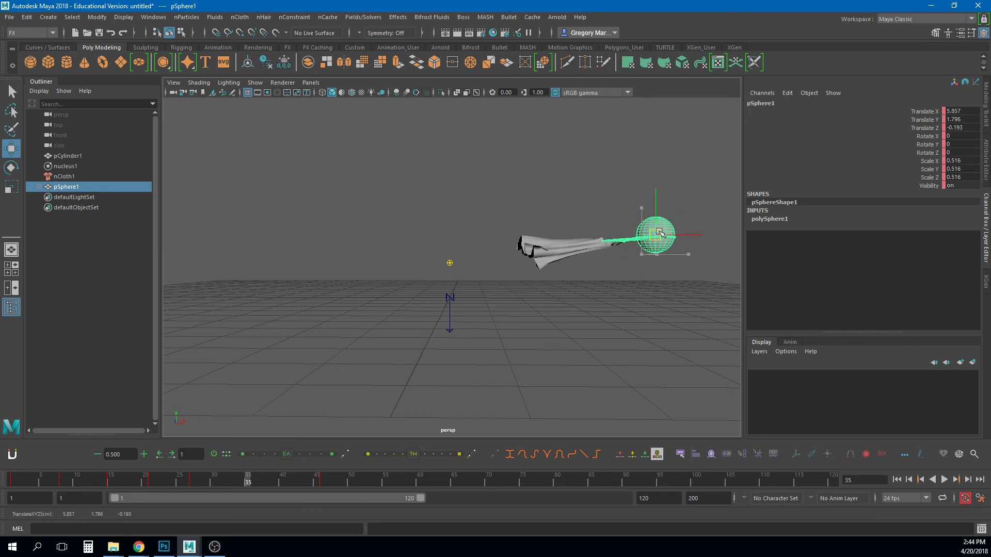
pyautogui.click(290, 481)
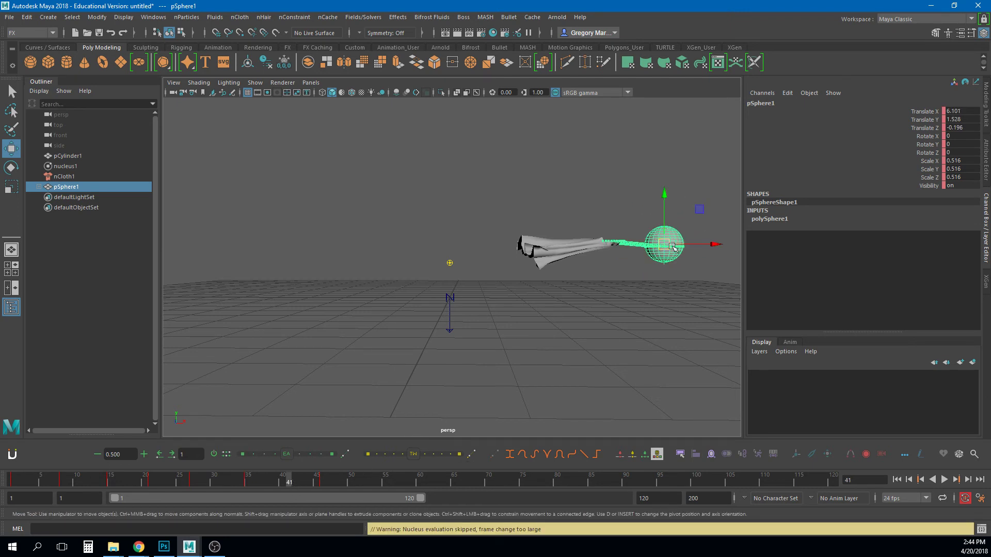
pyautogui.moveTo(668, 244); pyautogui.dragTo(678, 228)
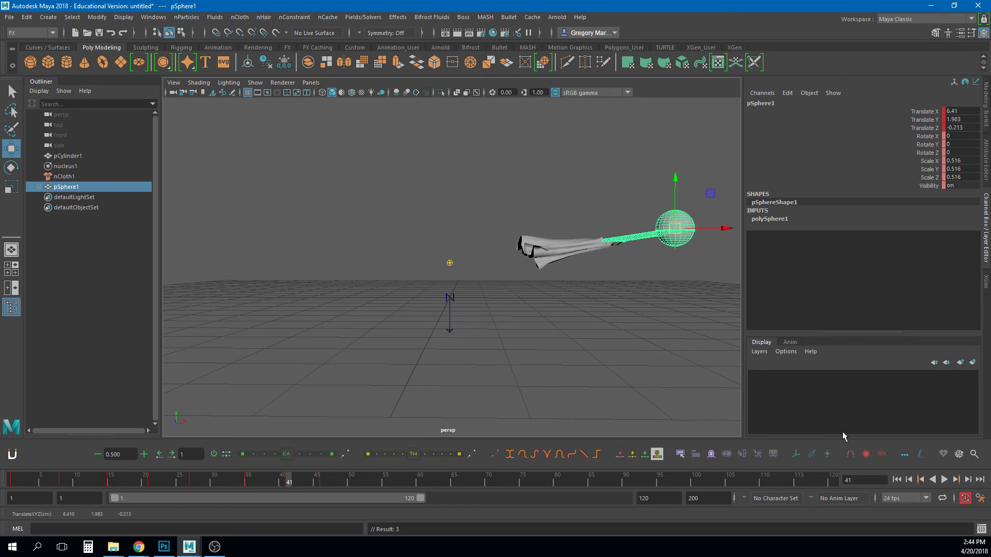
# Play the simulation from frame 1, view the cloth around the moving sphere up close, and stop at frame 109
pyautogui.click(897, 480)
pyautogui.click(945, 479)
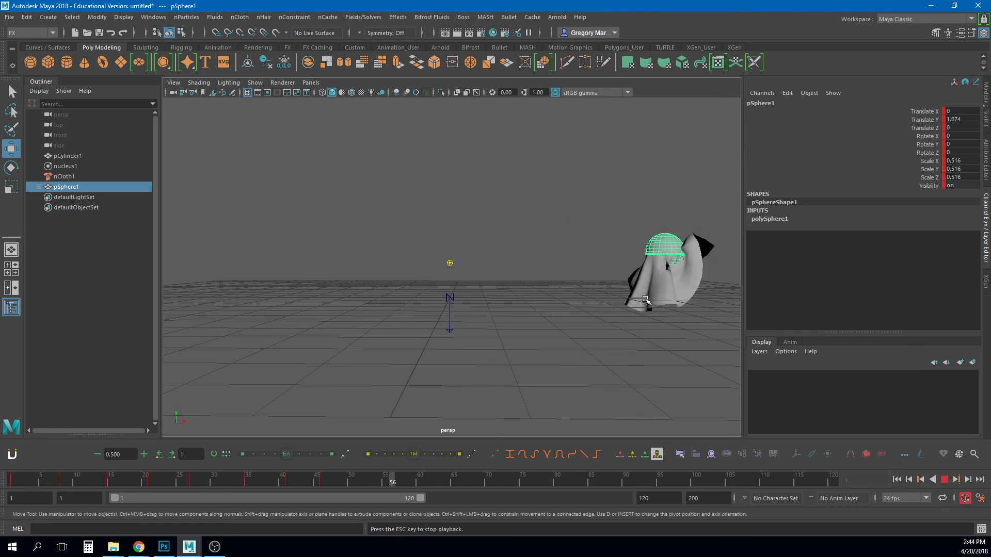
pyautogui.keyDown('alt'); pyautogui.moveTo(649, 317); pyautogui.dragTo(532, 319); pyautogui.keyUp('alt')
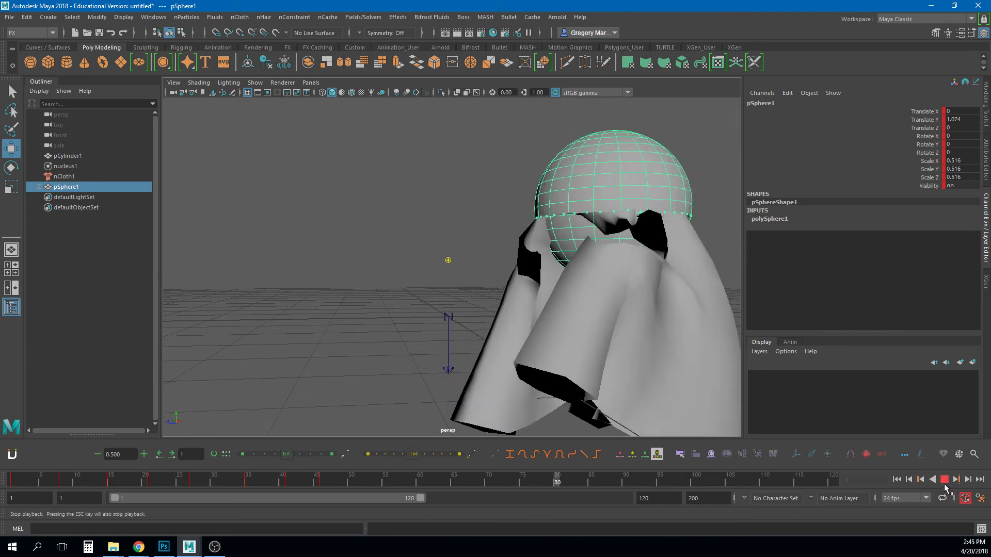
pyautogui.click(945, 480)
# Turn on smooth mesh preview for the cloth and replay the simulation from frame 1 to frame 30
pyautogui.click(723, 310)
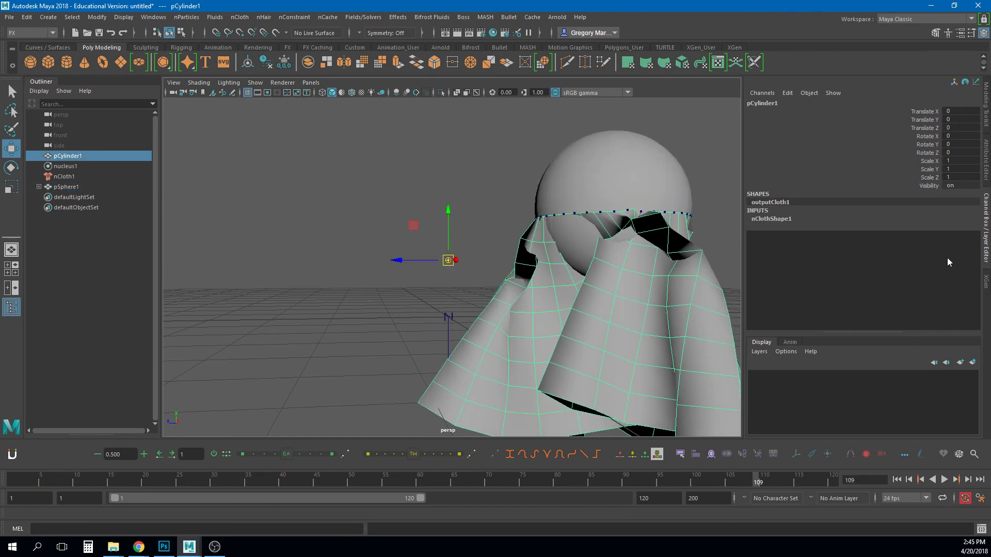
pyautogui.press('3')
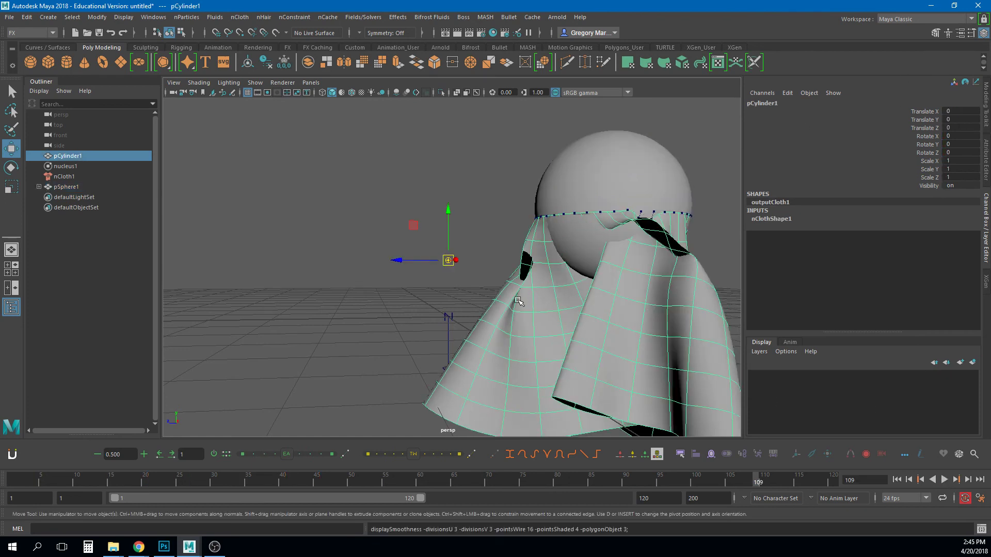
pyautogui.keyDown('alt'); pyautogui.moveTo(518, 300); pyautogui.dragTo(557, 313, button='right'); pyautogui.keyUp('alt')
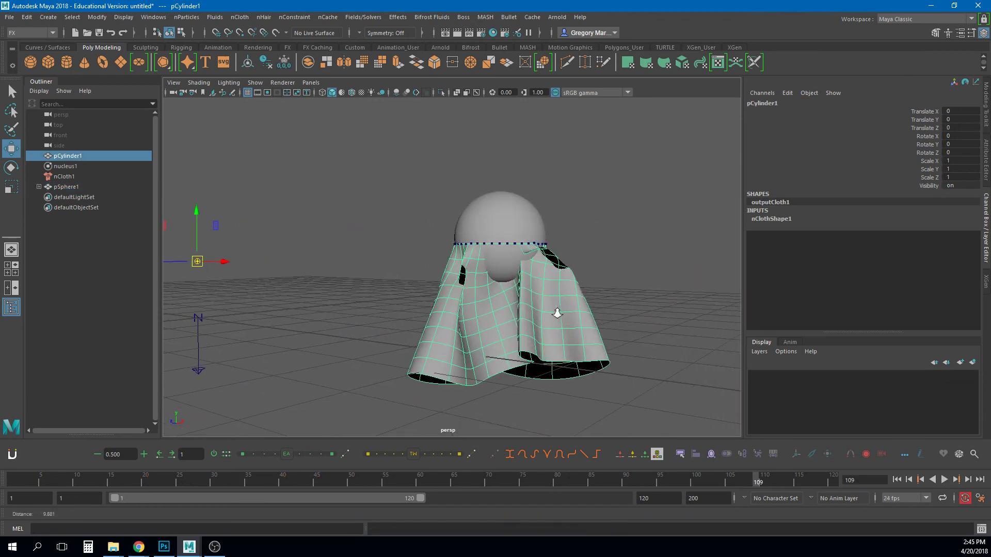
pyautogui.click(897, 479)
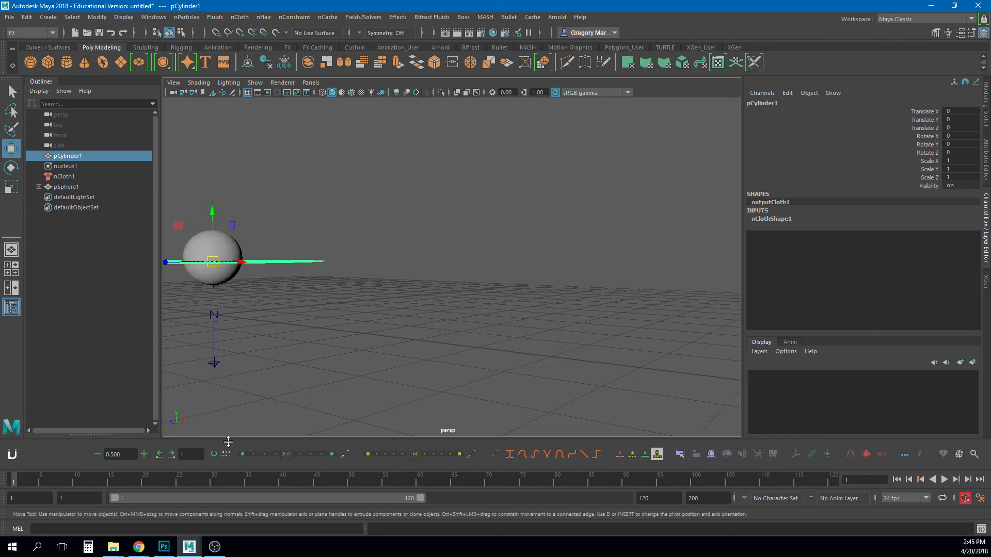
pyautogui.click(945, 480)
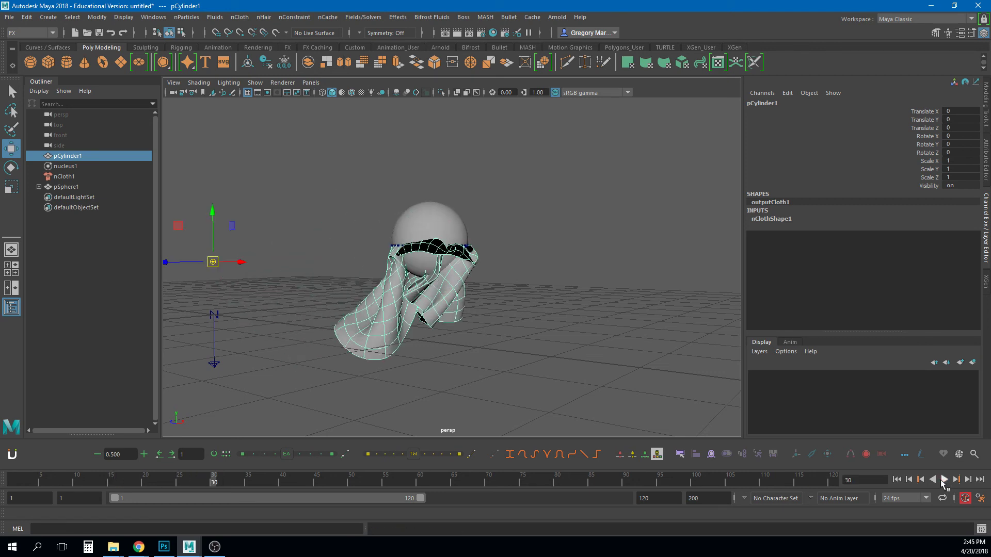
# Make the sphere a passive collider for the cloth
pyautogui.click(450, 217)
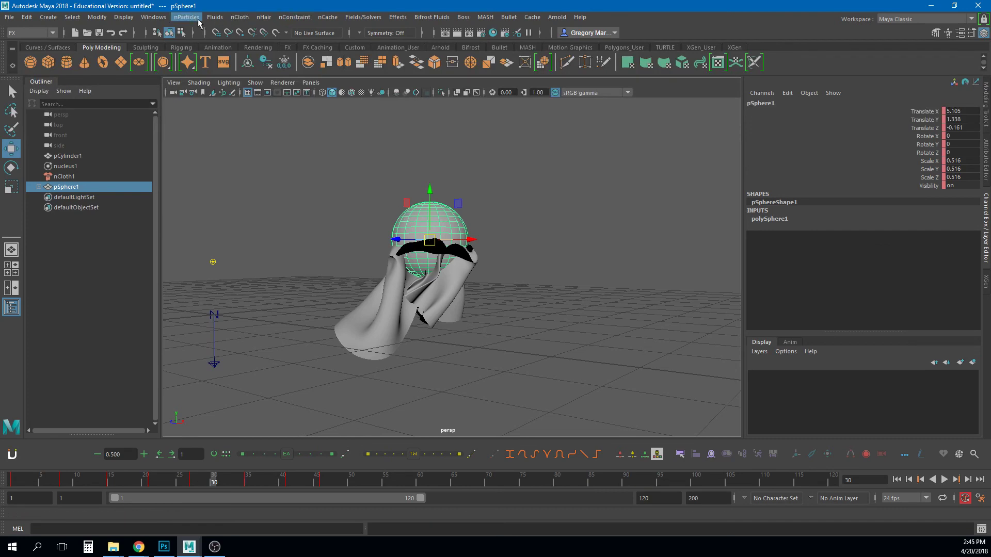
pyautogui.click(239, 17)
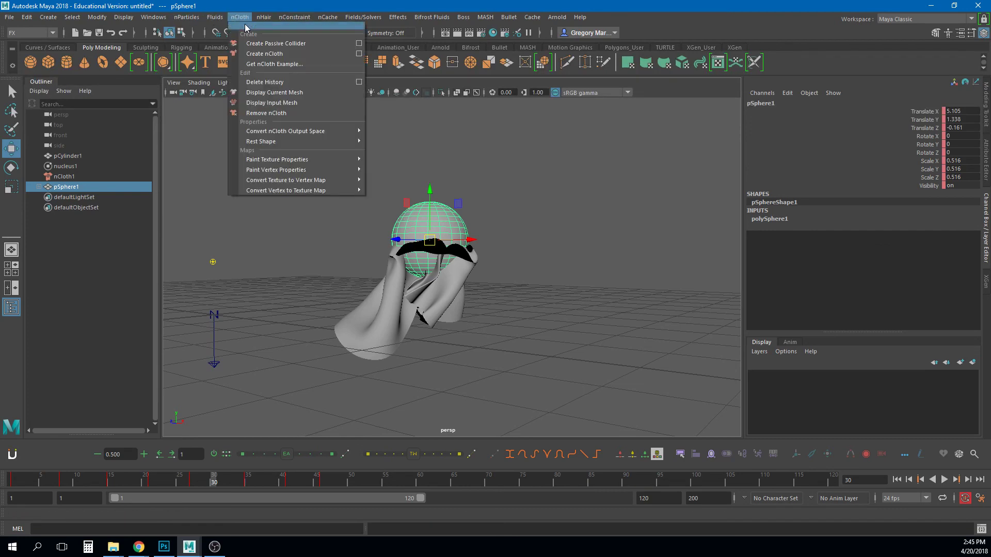
pyautogui.click(282, 43)
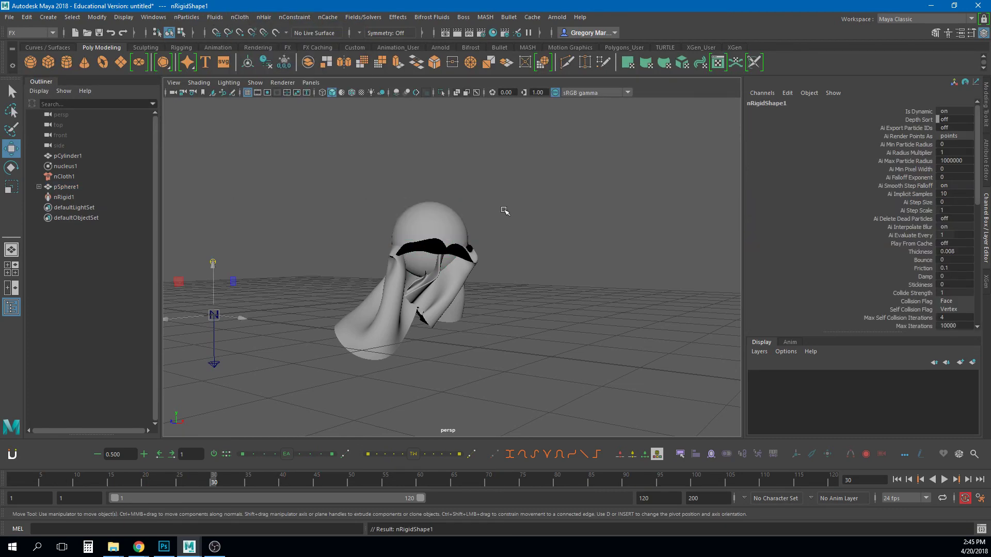
# Replay the simulation from frame 1 with the sphere colliding, inspect the moving cloth, and stop at frame 81
pyautogui.click(899, 483)
pyautogui.click(945, 480)
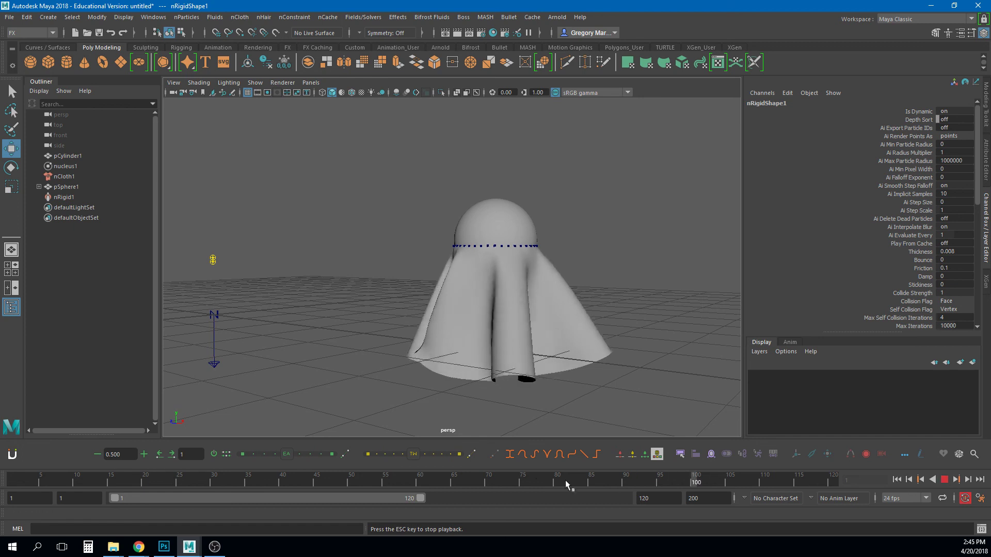
pyautogui.keyDown('alt'); pyautogui.moveTo(454, 364); pyautogui.dragTo(509, 373); pyautogui.keyUp('alt')
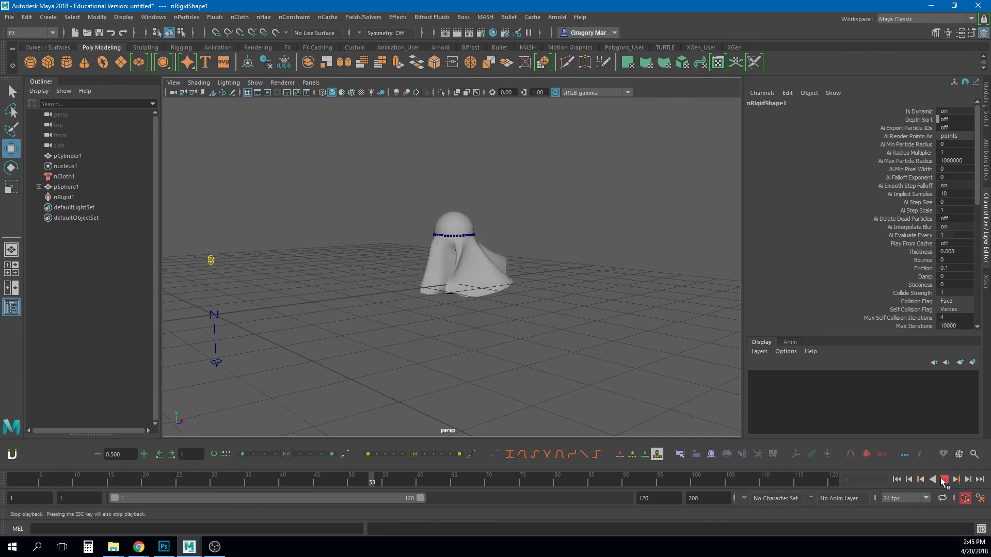
pyautogui.click(948, 481)
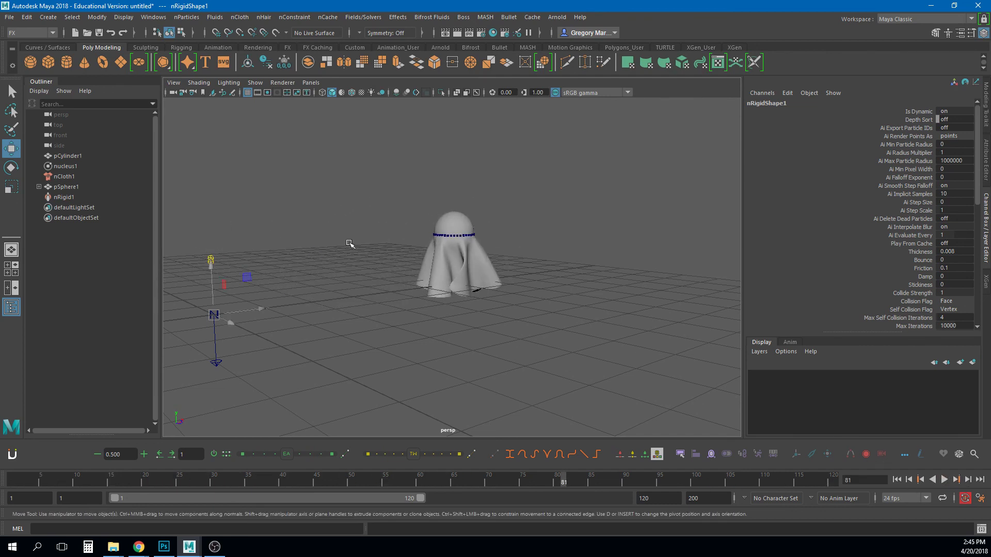